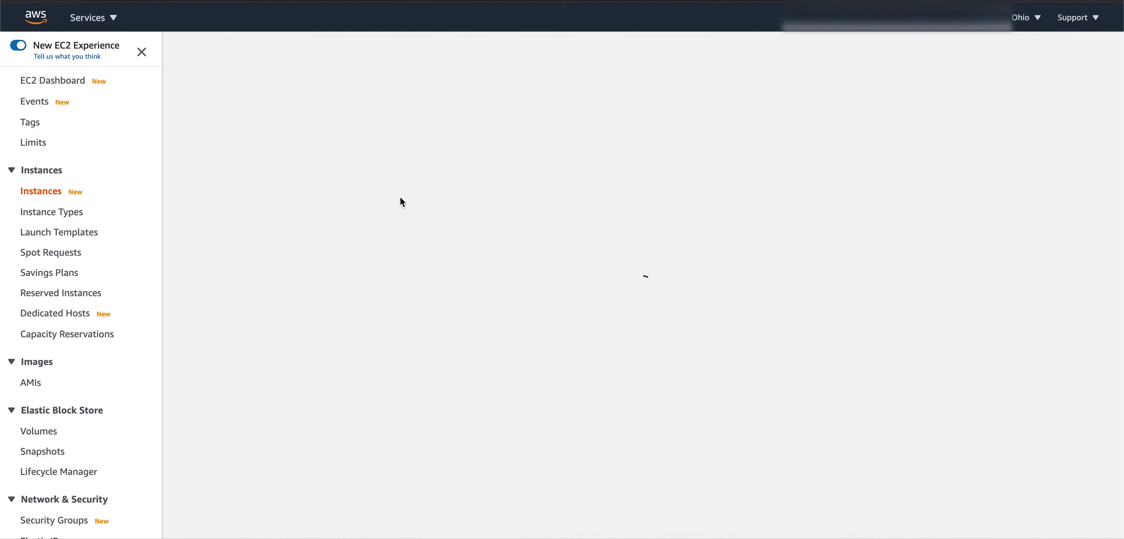
Step: Filter the instances by the tag Type: Demo, and clear both that filter and the running-state filter
{"action": "left_click", "coordinate": [330, 139]}
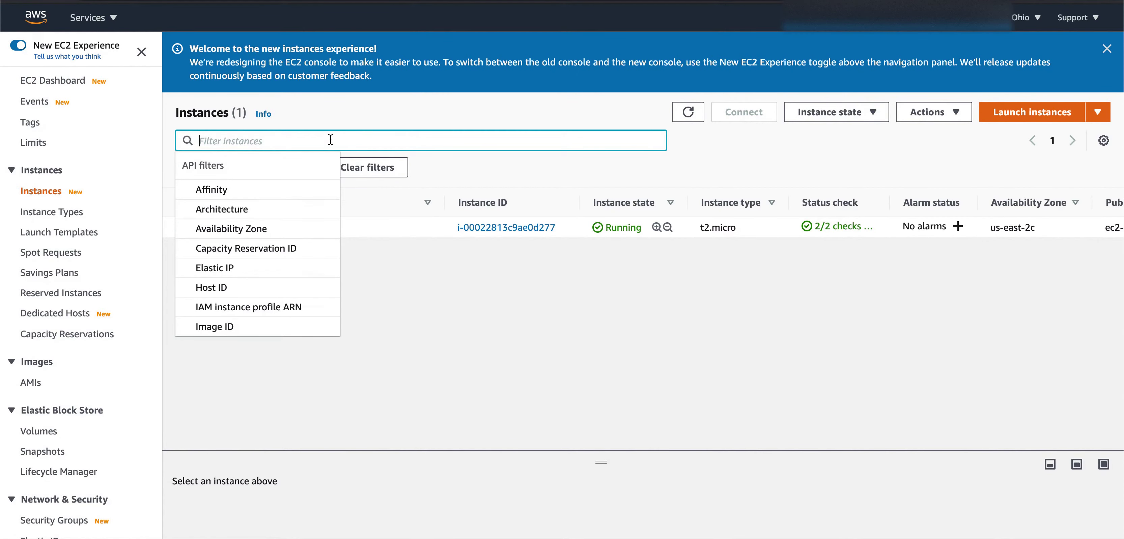
{"action": "type", "text": "demo"}
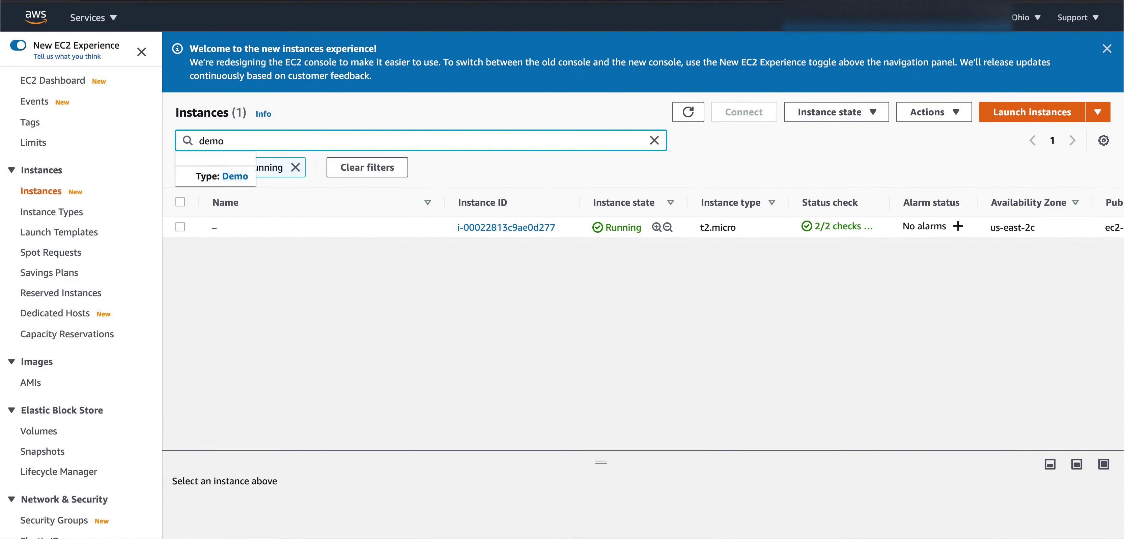
{"action": "left_click", "coordinate": [223, 176]}
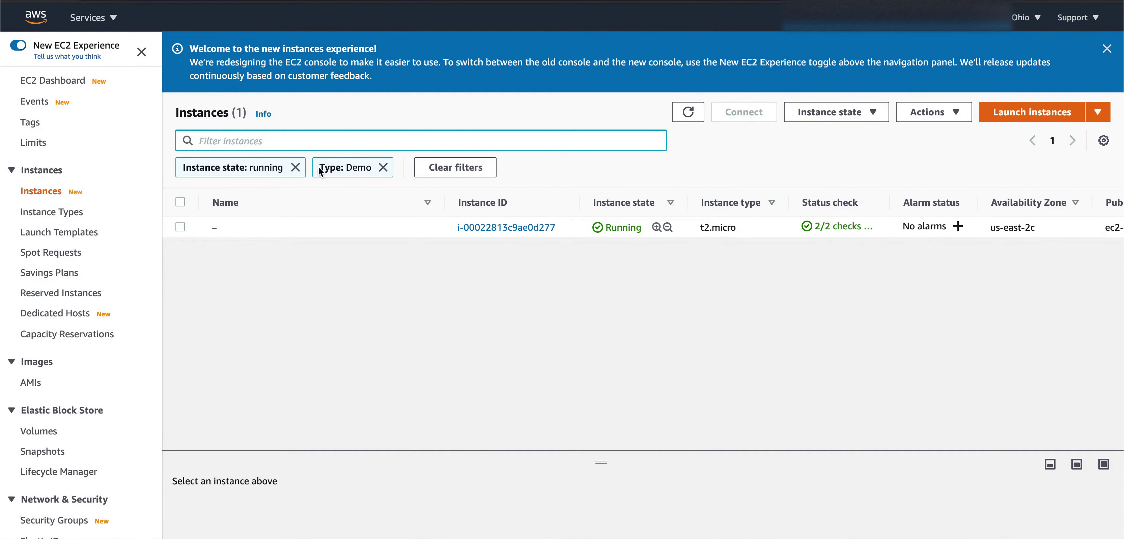
{"action": "left_click_drag", "start_coordinate": [320, 167], "coordinate": [372, 167]}
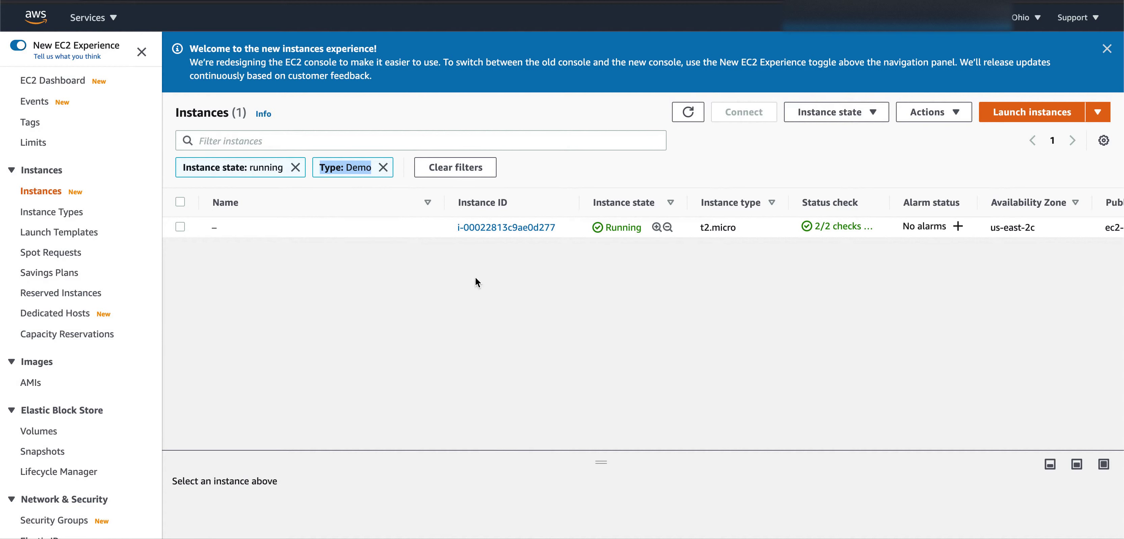
{"action": "left_click", "coordinate": [383, 167]}
{"action": "left_click", "coordinate": [295, 168]}
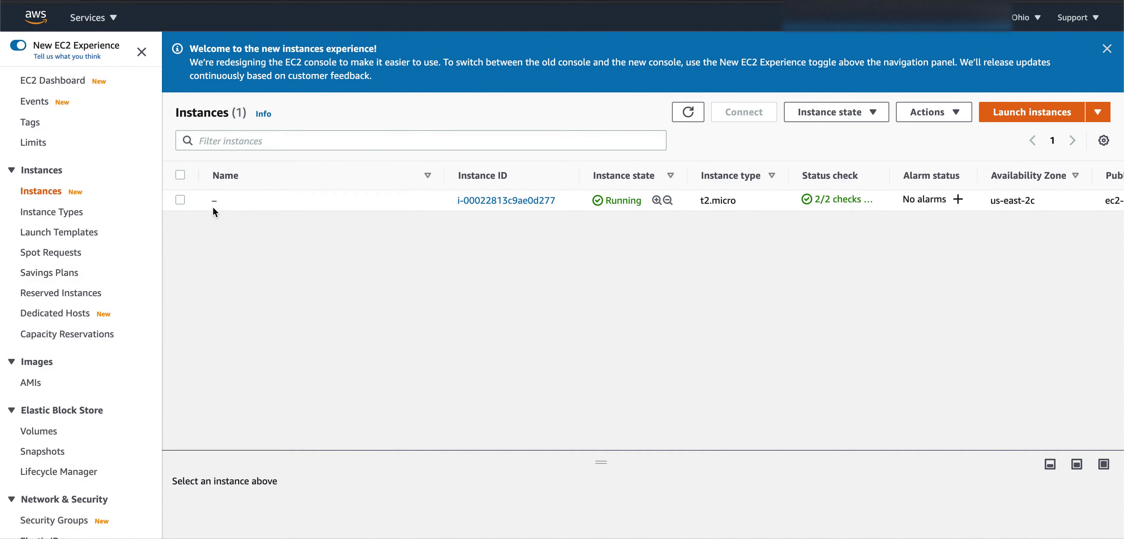
Step: Name the unnamed t2.micro instance Demo Machine
{"action": "left_click", "coordinate": [225, 201]}
{"action": "type", "text": "D"}
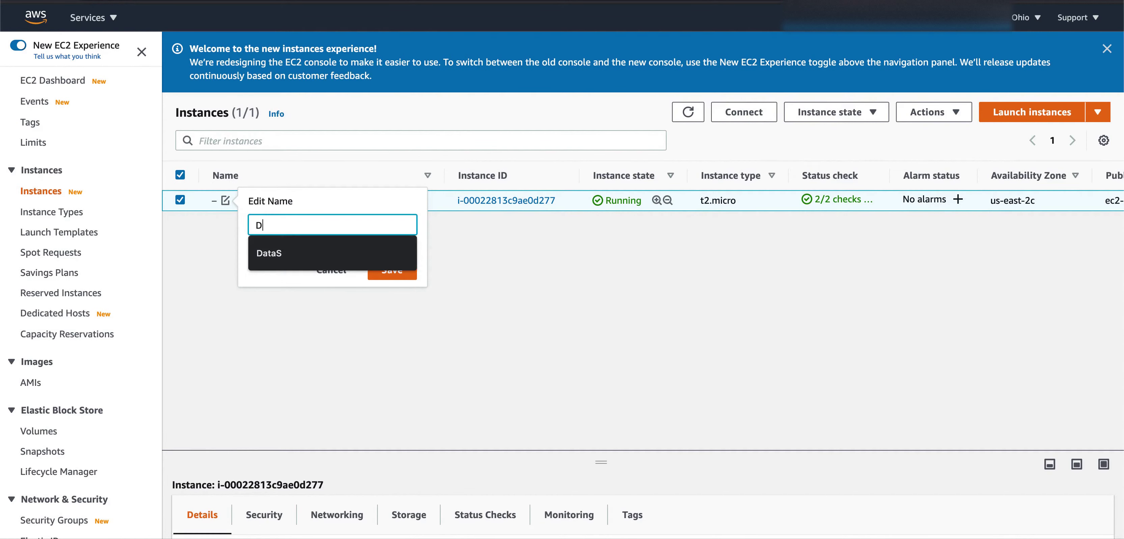
{"action": "type", "text": "emo Machine"}
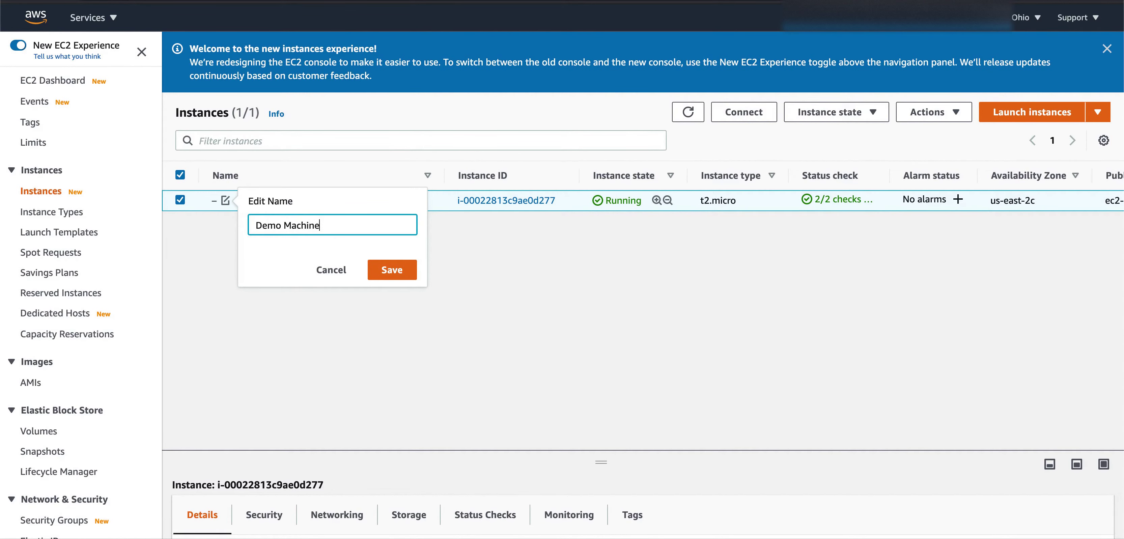
{"action": "left_click", "coordinate": [392, 272]}
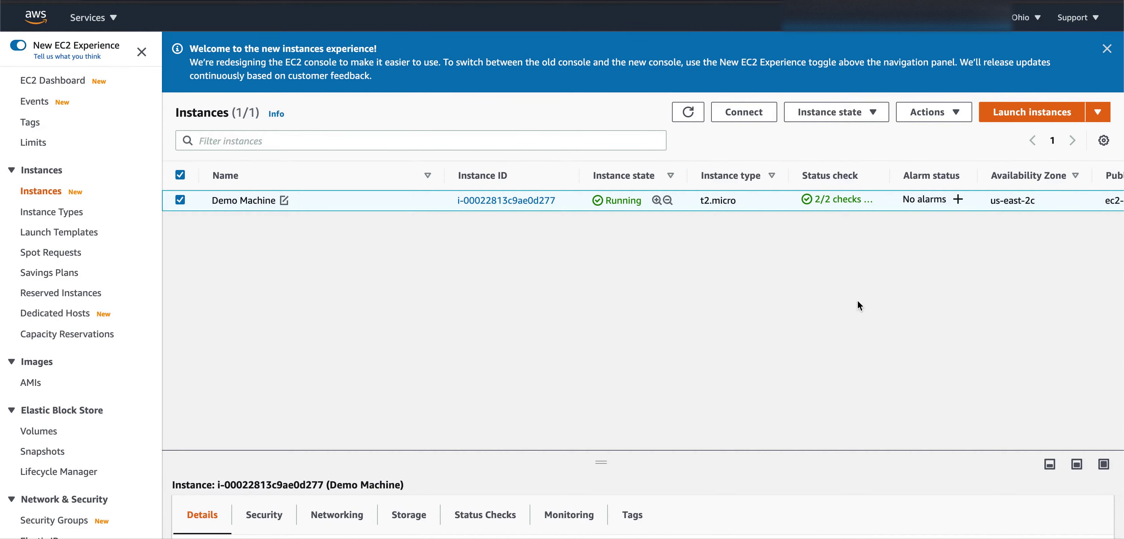
Step: Examine the remaining columns of the instance row, including the security group name and key name
{"action": "scroll", "coordinate": [963, 200], "scroll_direction": "right", "scroll_amount": 10}
{"action": "scroll", "coordinate": [963, 199], "scroll_direction": "right", "scroll_amount": 10}
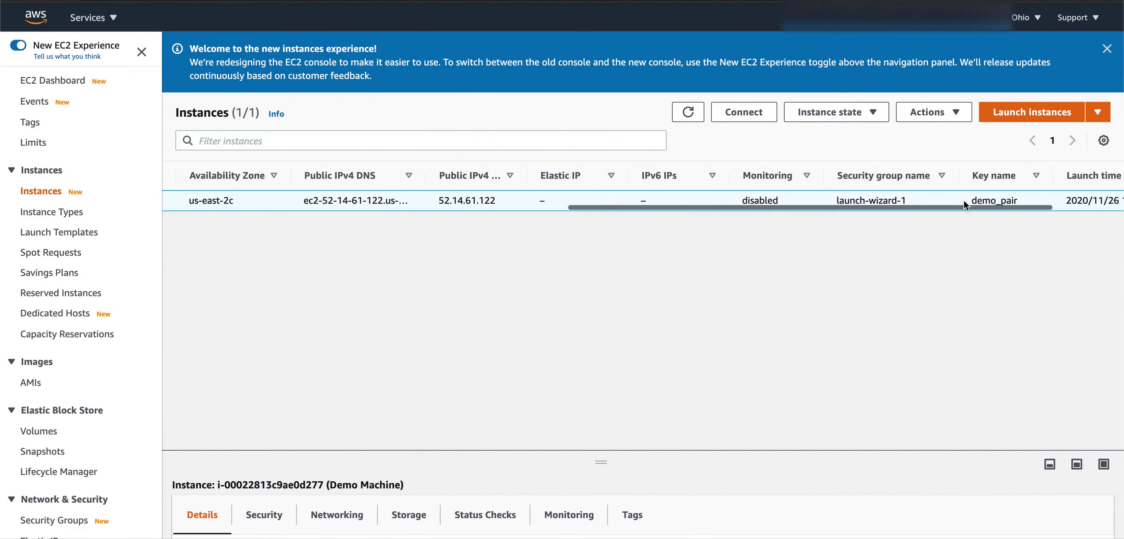
{"action": "left_click_drag", "start_coordinate": [880, 200], "coordinate": [832, 203]}
{"action": "scroll", "coordinate": [693, 195], "scroll_direction": "left", "scroll_amount": 20}
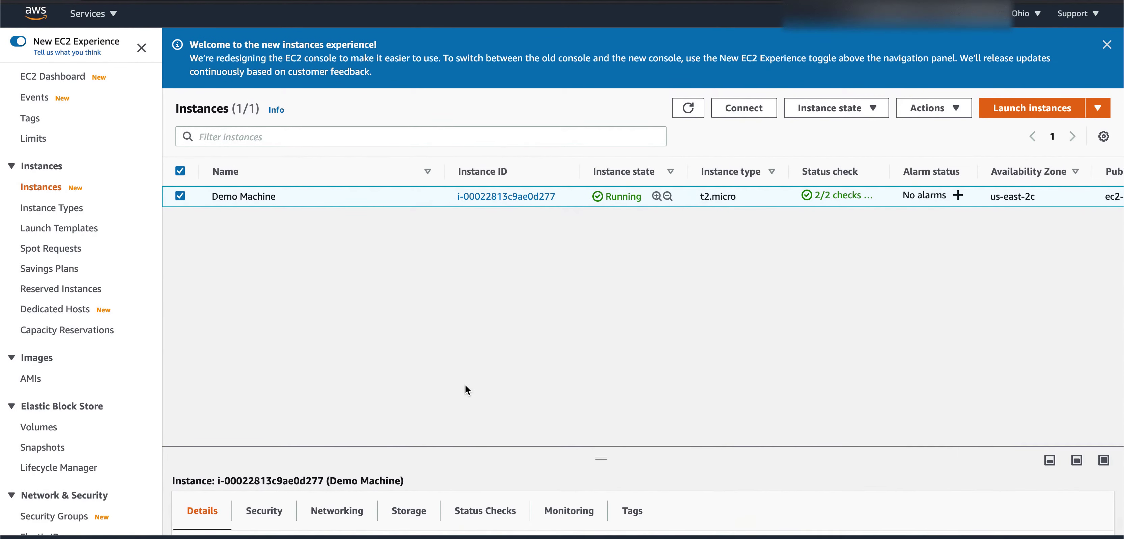
Step: Enlarge the instance's information pane and examine its security, networking, storage, status checks, monitoring and tags
{"action": "left_click_drag", "start_coordinate": [437, 450], "coordinate": [446, 243]}
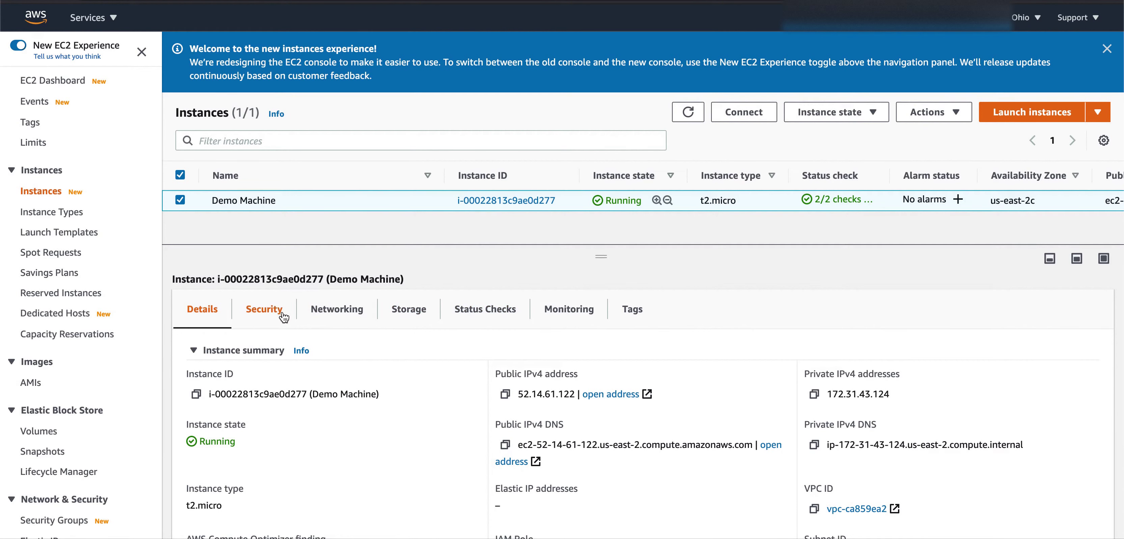
{"action": "left_click", "coordinate": [263, 310]}
{"action": "left_click", "coordinate": [326, 311]}
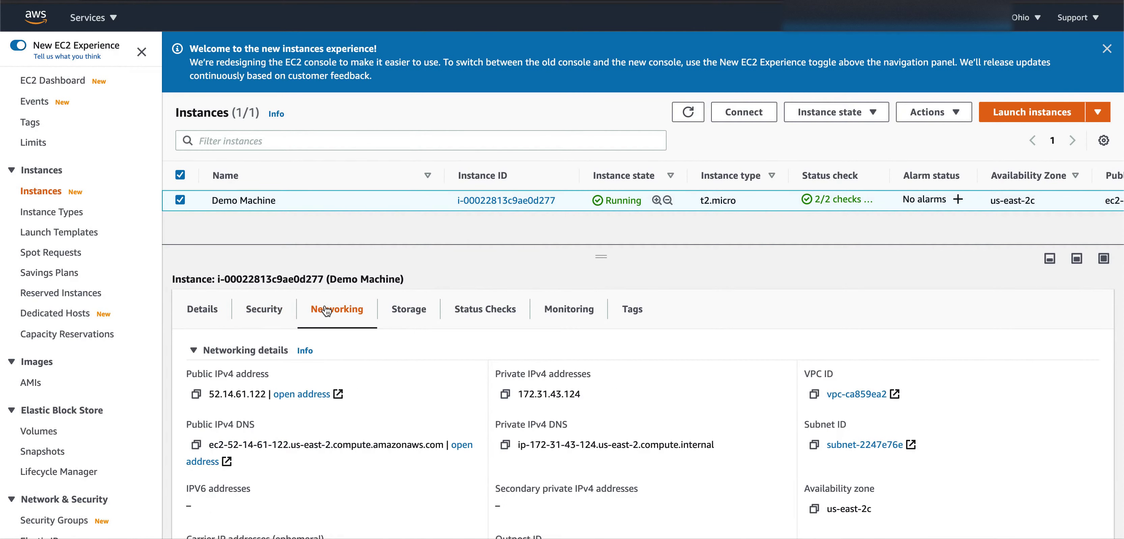
{"action": "left_click", "coordinate": [409, 311]}
{"action": "left_click", "coordinate": [484, 318]}
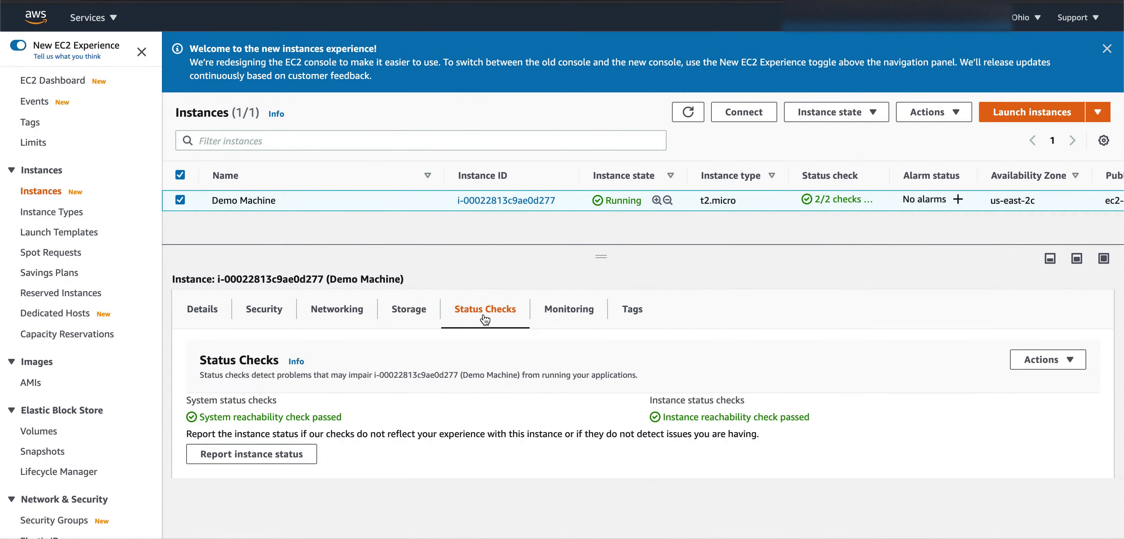
{"action": "left_click", "coordinate": [569, 311]}
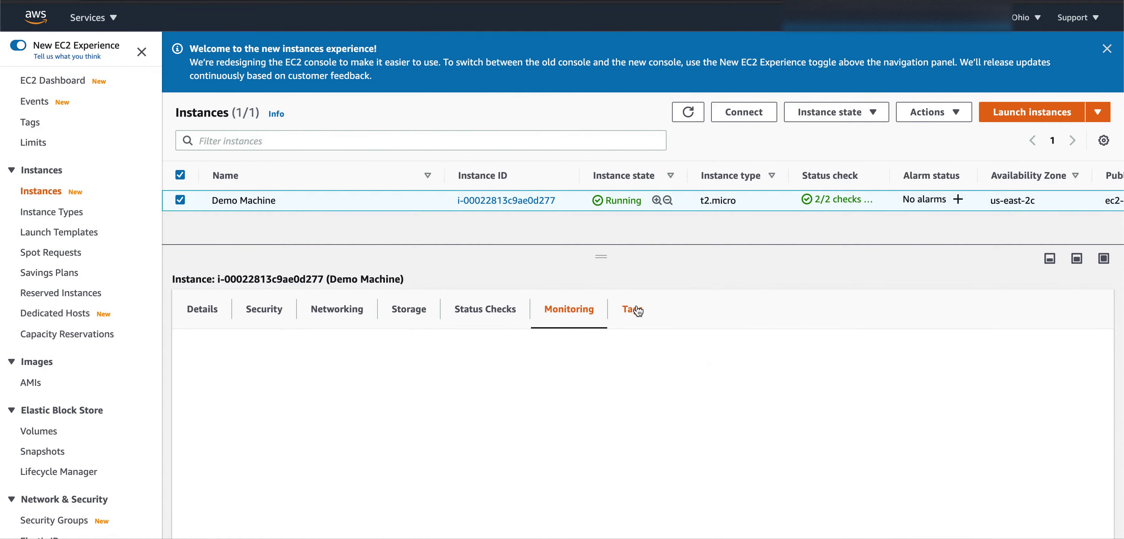
{"action": "left_click", "coordinate": [637, 310]}
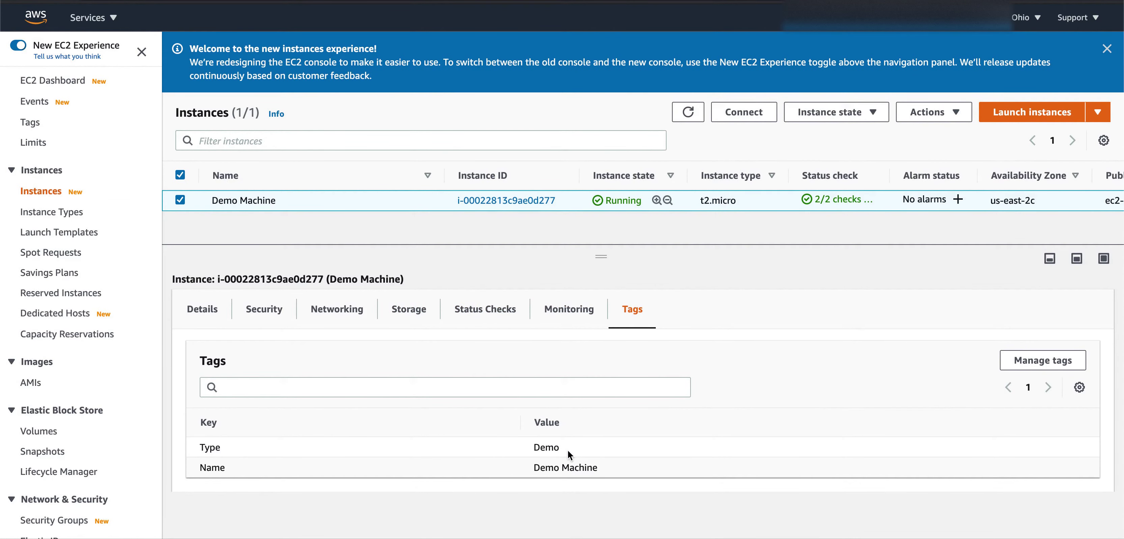
{"action": "left_click_drag", "start_coordinate": [567, 450], "coordinate": [536, 449]}
{"action": "left_click_drag", "start_coordinate": [613, 471], "coordinate": [535, 471]}
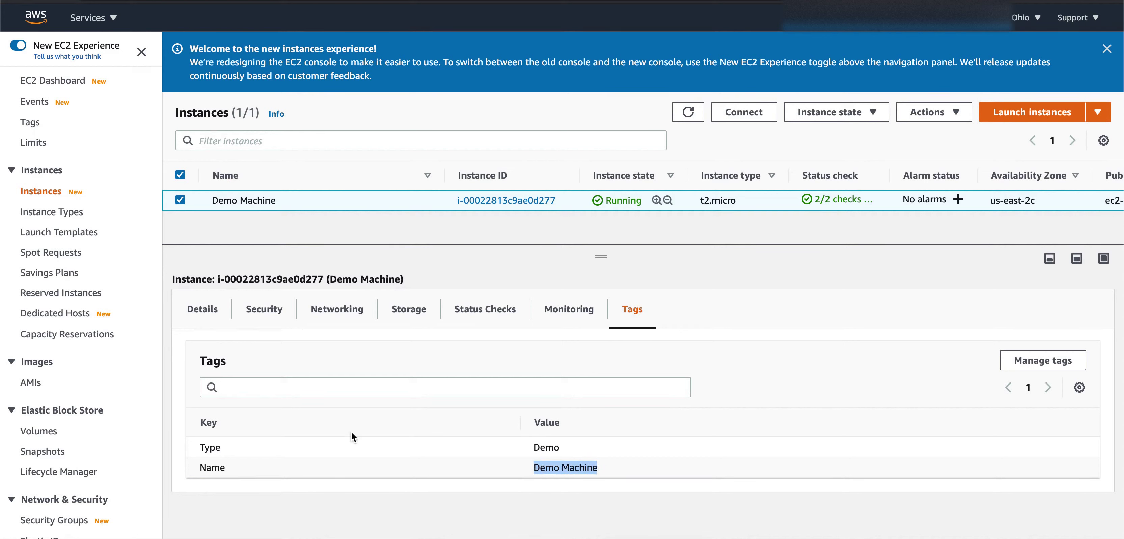
Step: List the running instances from the EC2 dashboard and stop Demo Machine, leaving it deselected
{"action": "left_click", "coordinate": [44, 85]}
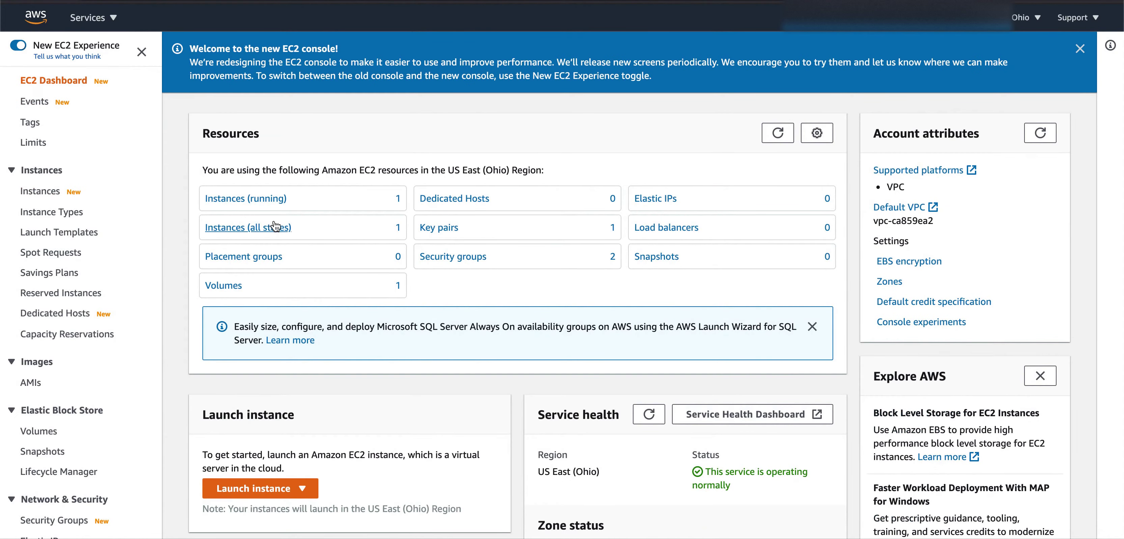
{"action": "left_click", "coordinate": [271, 202]}
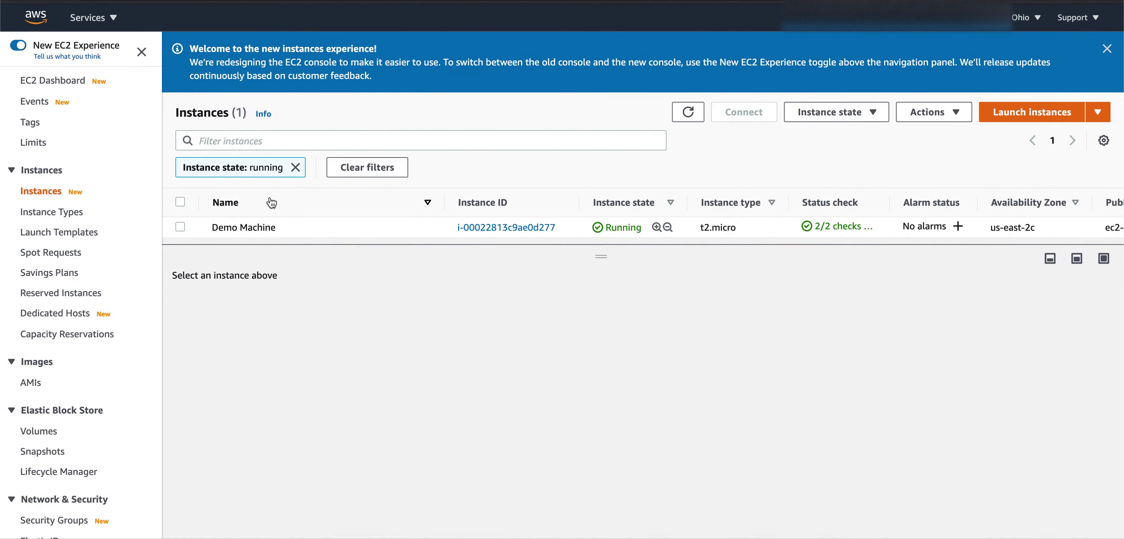
{"action": "left_click", "coordinate": [180, 227]}
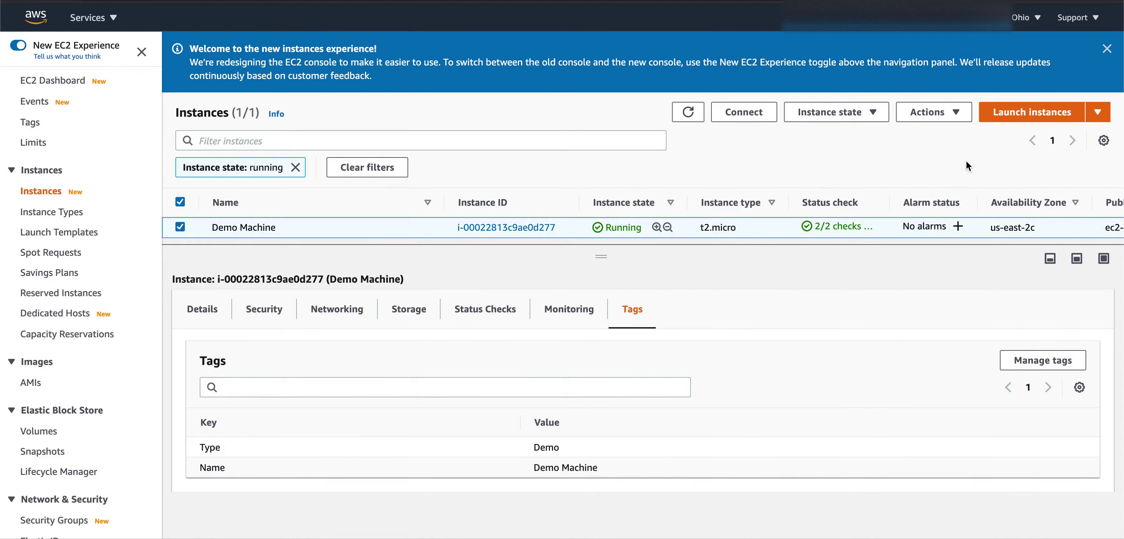
{"action": "left_click", "coordinate": [872, 113]}
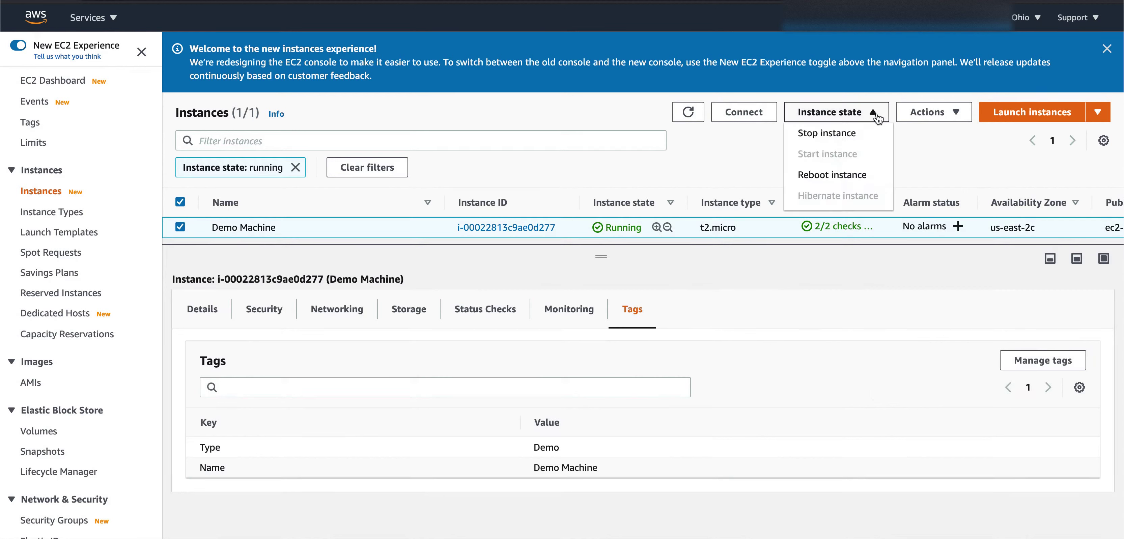
{"action": "left_click", "coordinate": [812, 135]}
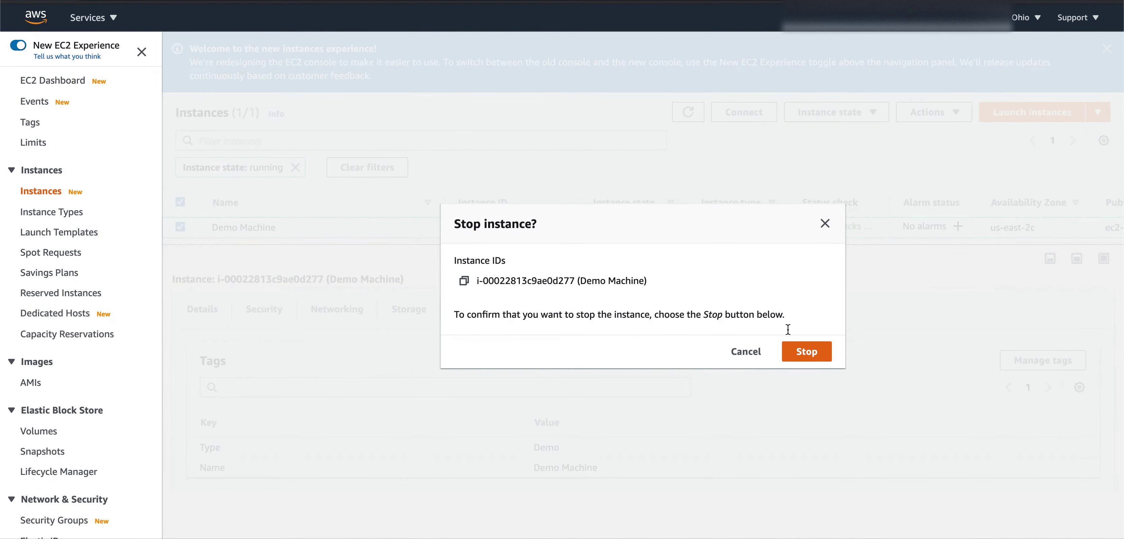
{"action": "left_click_drag", "start_coordinate": [549, 314], "coordinate": [658, 314]}
{"action": "left_click", "coordinate": [814, 354]}
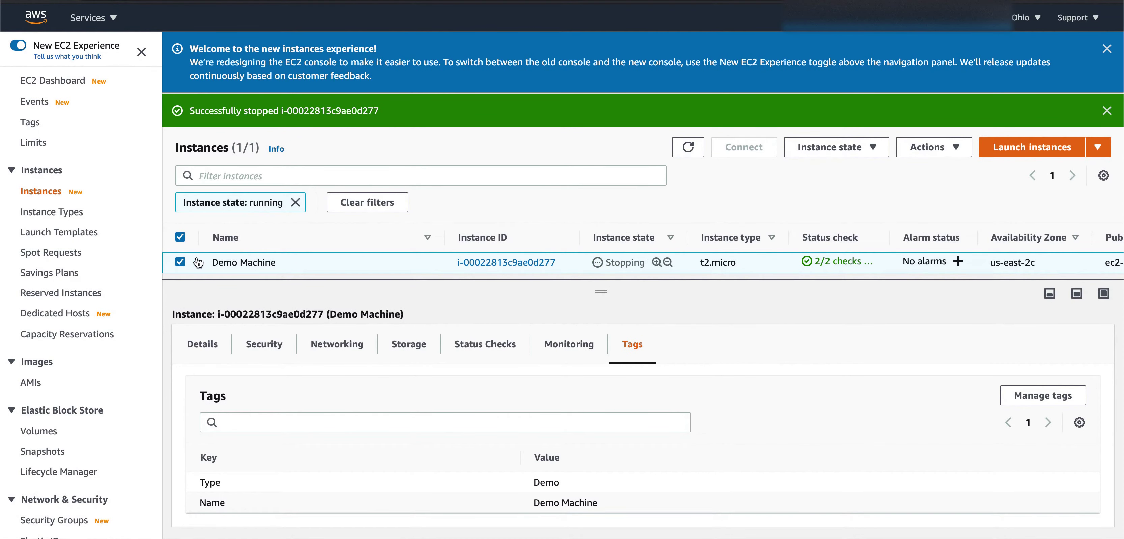
{"action": "left_click", "coordinate": [182, 262]}
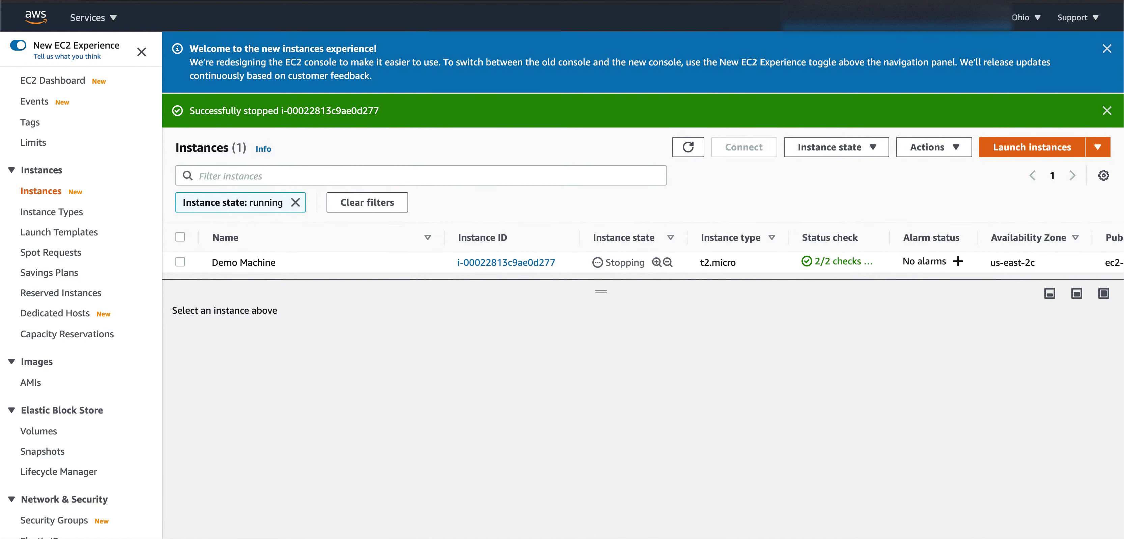
{"action": "key", "text": "super+Tab"}
{"action": "key", "text": "Up"}
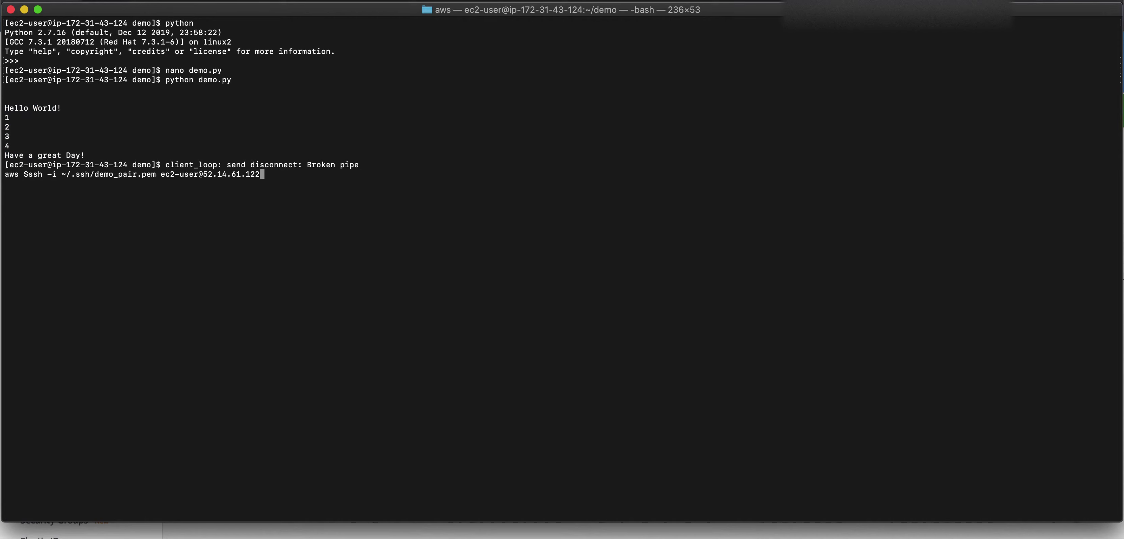
{"action": "key", "text": "Return"}
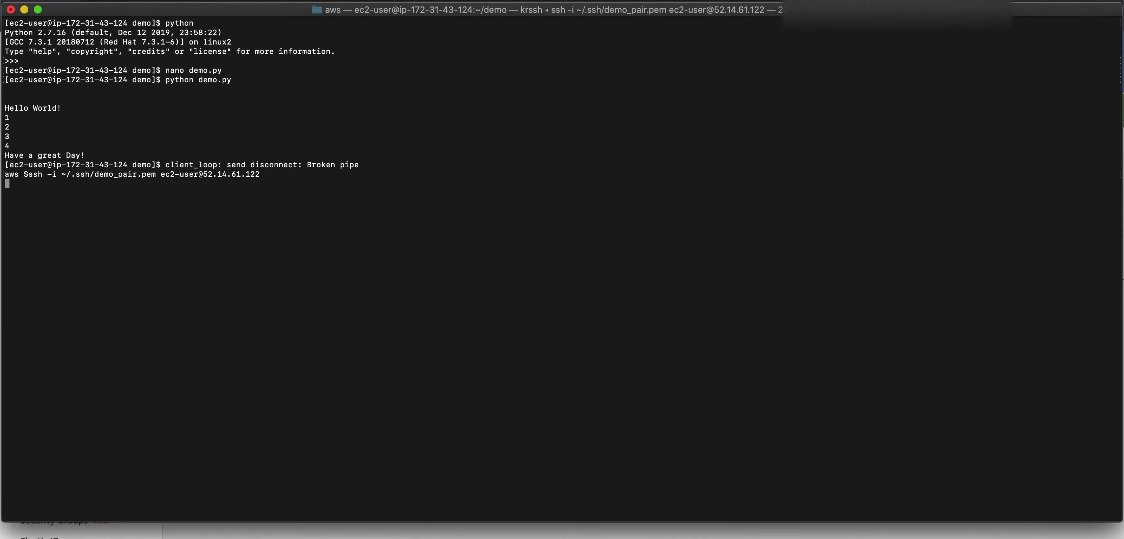
Step: Return to the AWS console, reload the instances list without the running-state filter, and select Demo Machine
{"action": "key", "text": "super+Tab"}
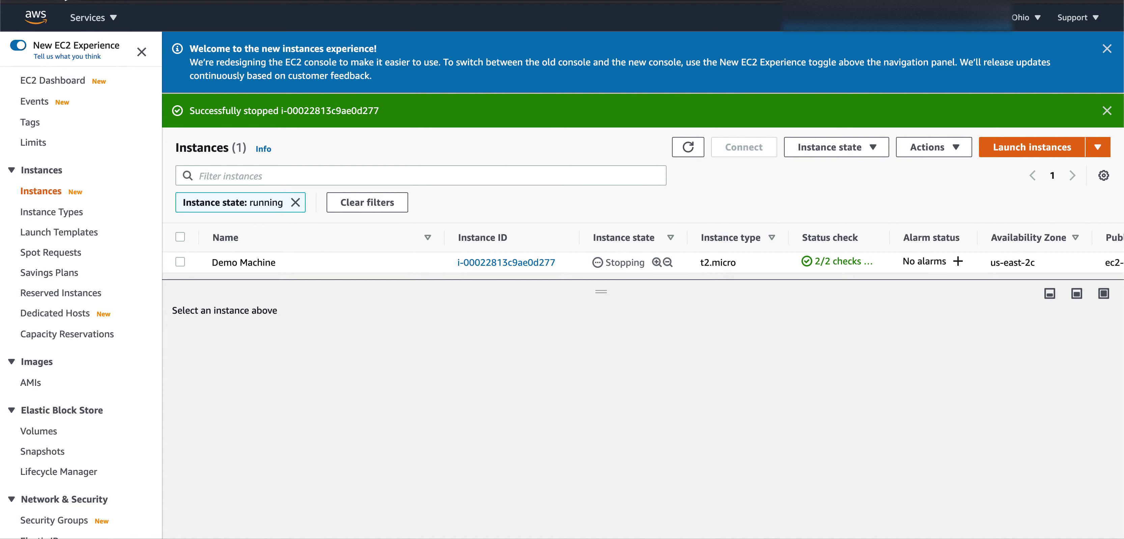
{"action": "key", "text": "super+r"}
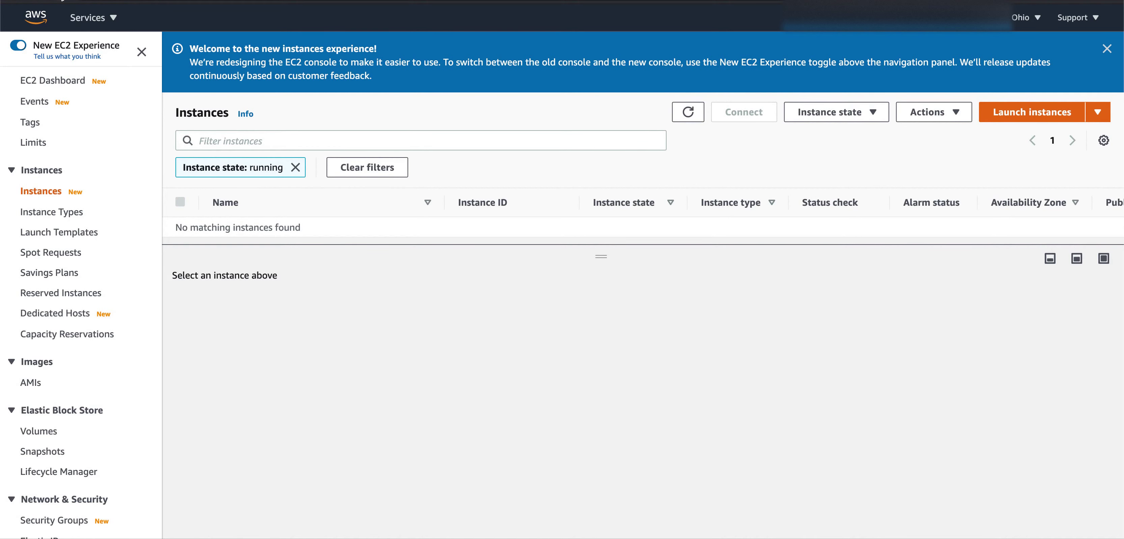
{"action": "key", "text": "super+r"}
{"action": "left_click", "coordinate": [295, 170]}
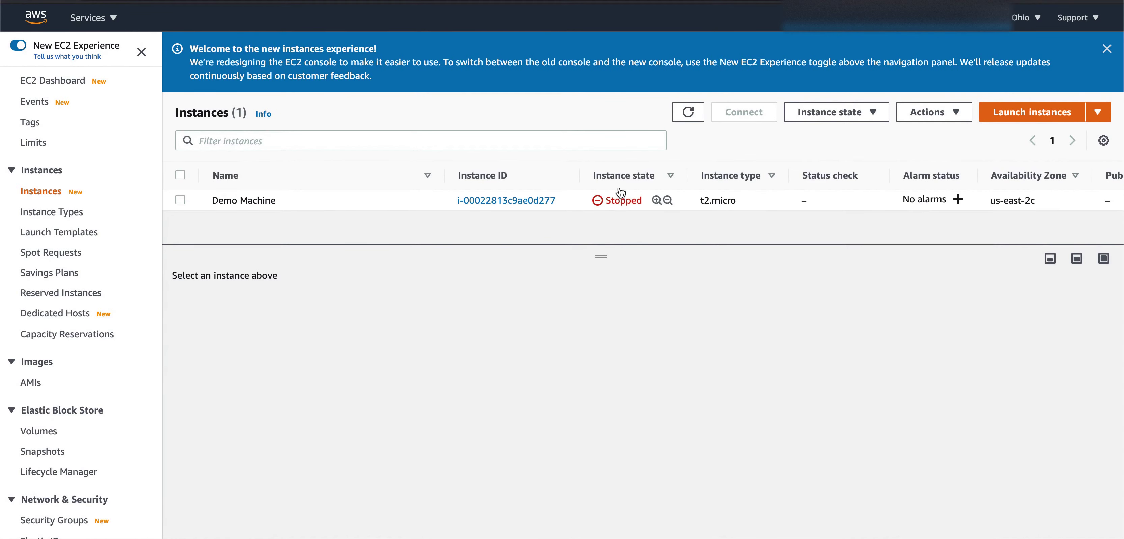
{"action": "left_click_drag", "start_coordinate": [604, 198], "coordinate": [642, 201]}
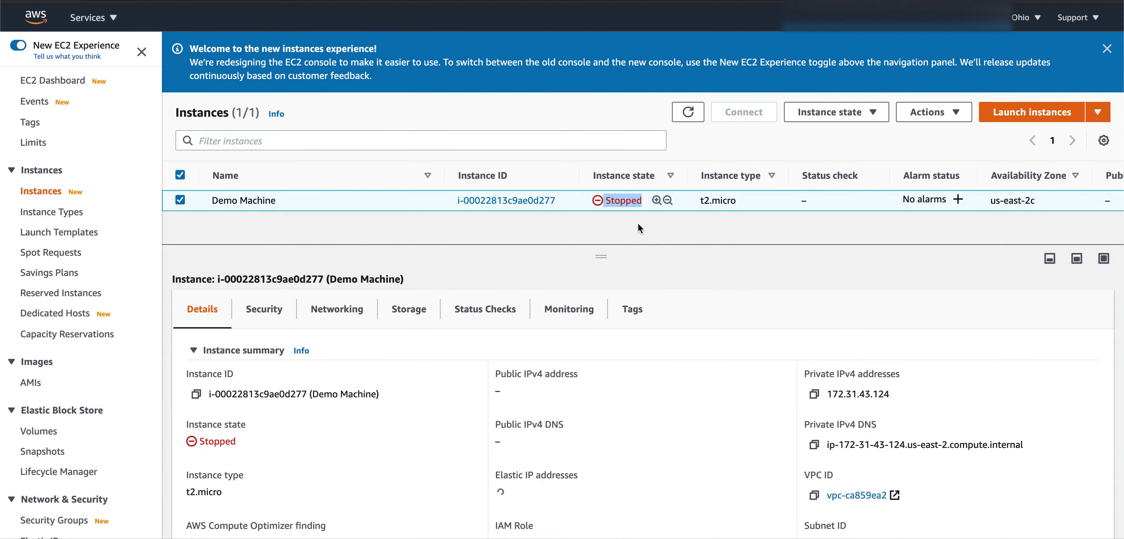
Step: Switch to the terminal, abort the pending SSH connection, retry the same SSH command and abort it again
{"action": "key", "text": "super+Tab"}
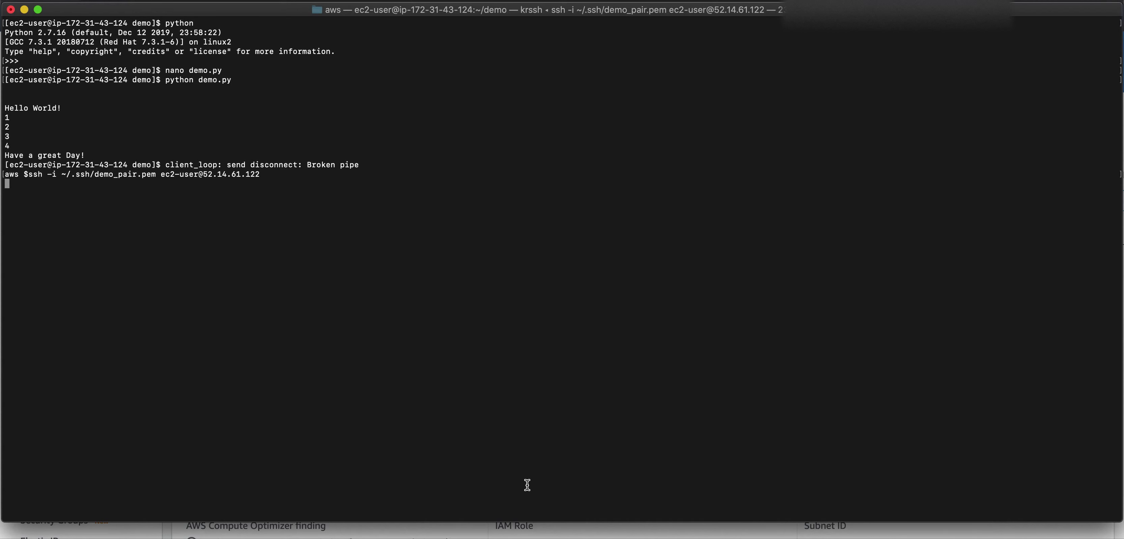
{"action": "key", "text": "ctrl+c"}
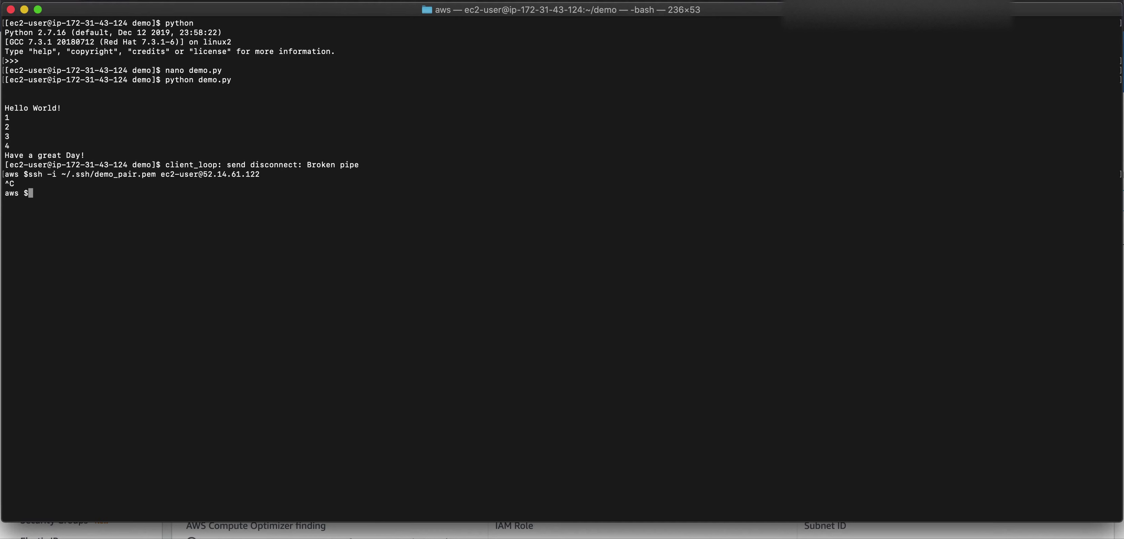
{"action": "key", "text": "Up"}
{"action": "key", "text": "Return"}
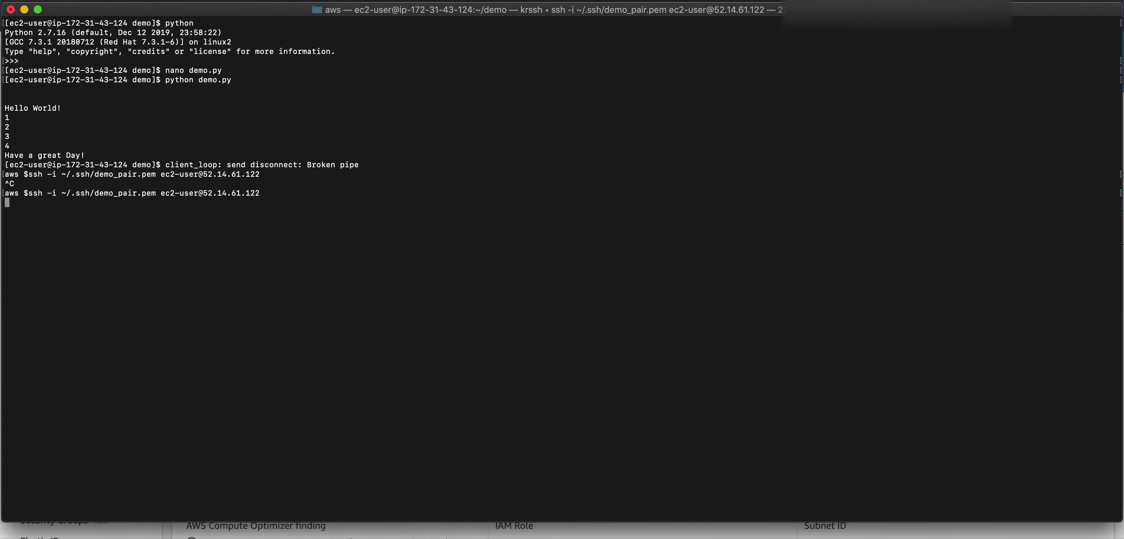
{"action": "key", "text": "ctrl+c"}
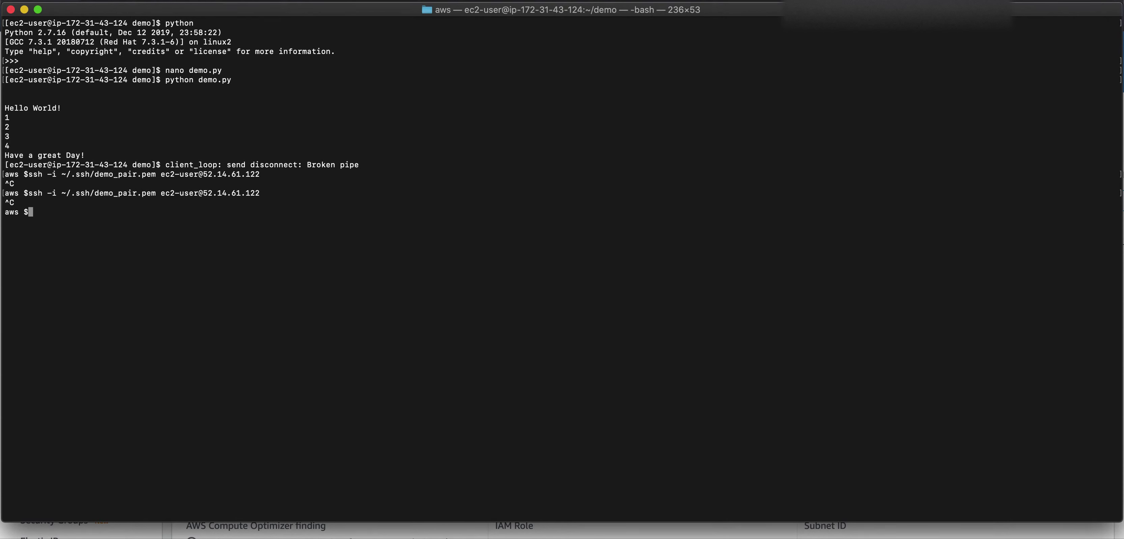
Step: Return to the AWS console and open the EBS volumes list from the EC2 dashboard
{"action": "key", "text": "super+Tab"}
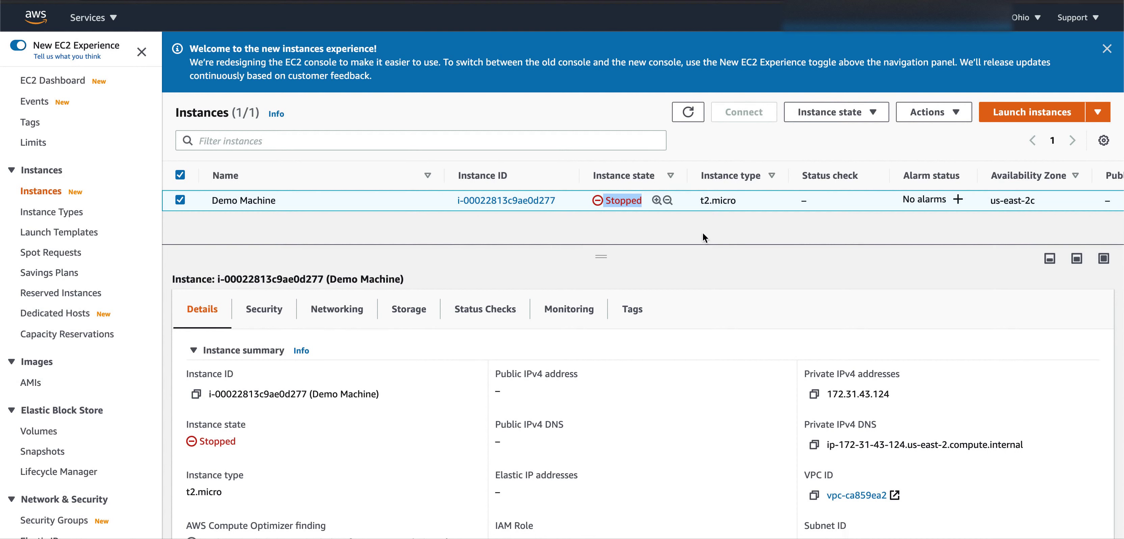
{"action": "left_click", "coordinate": [851, 113]}
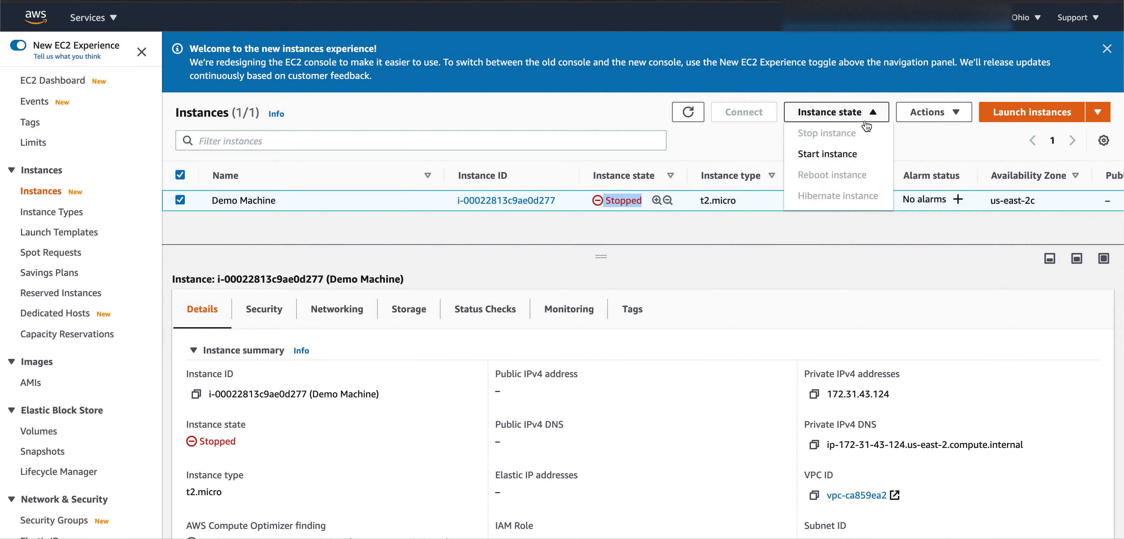
{"action": "left_click", "coordinate": [758, 326]}
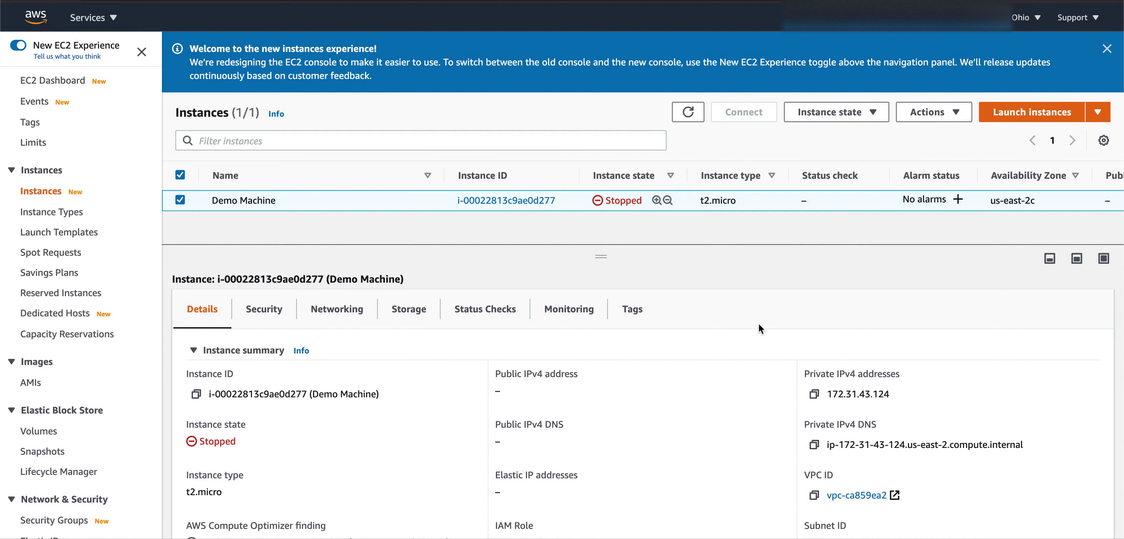
{"action": "left_click", "coordinate": [57, 84]}
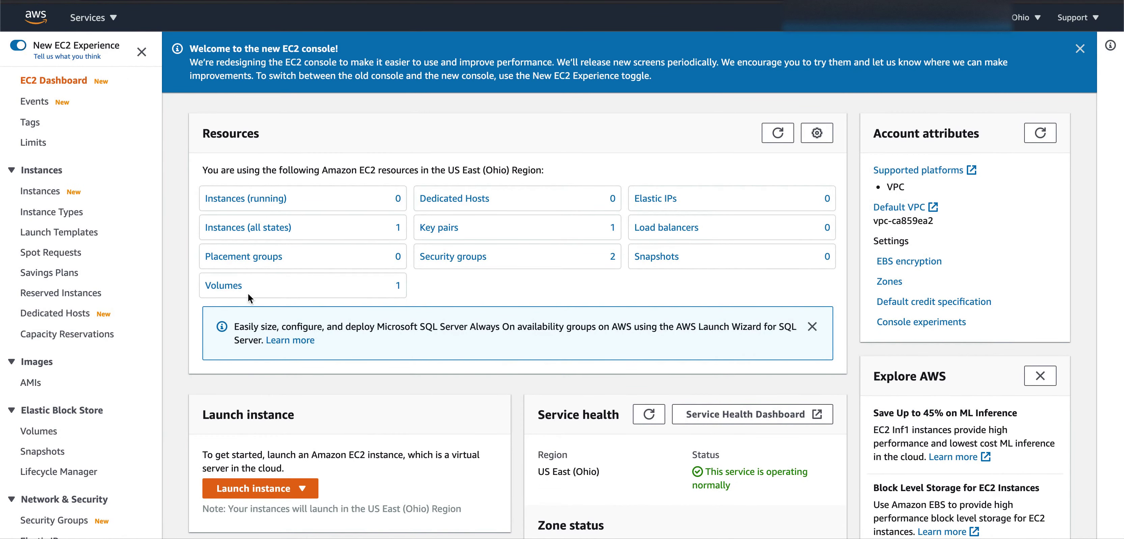
{"action": "left_click", "coordinate": [396, 286]}
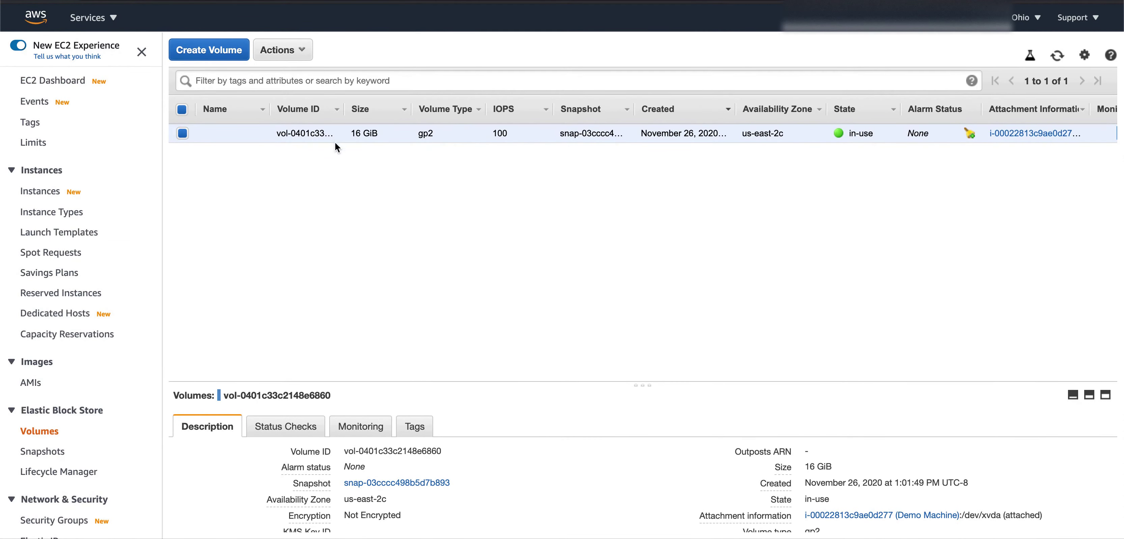
Step: List the instances from the EC2 dashboard without the running-state filter and select Demo Machine
{"action": "left_click", "coordinate": [46, 84]}
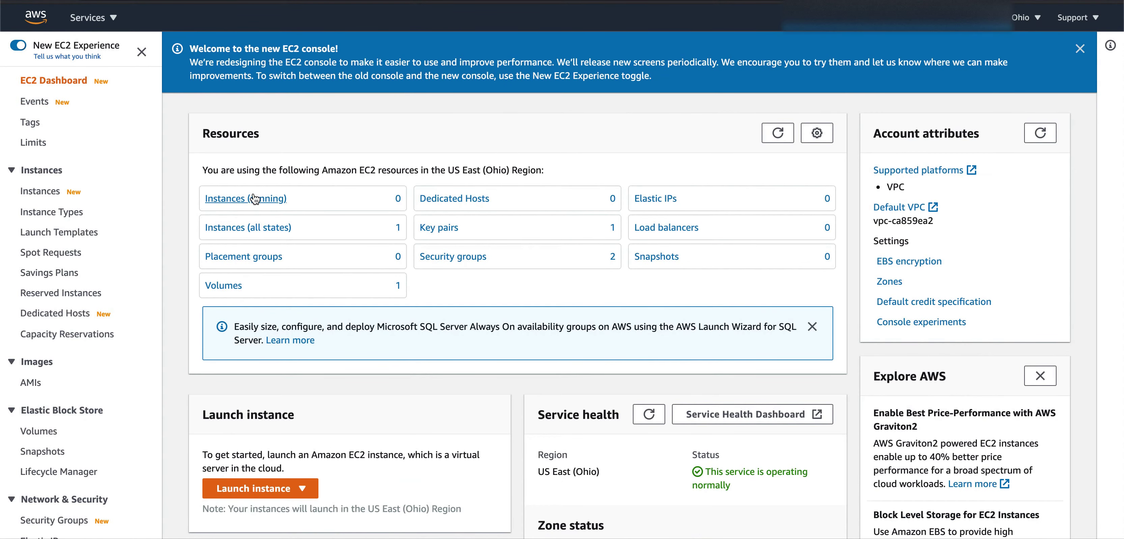
{"action": "left_click", "coordinate": [255, 199]}
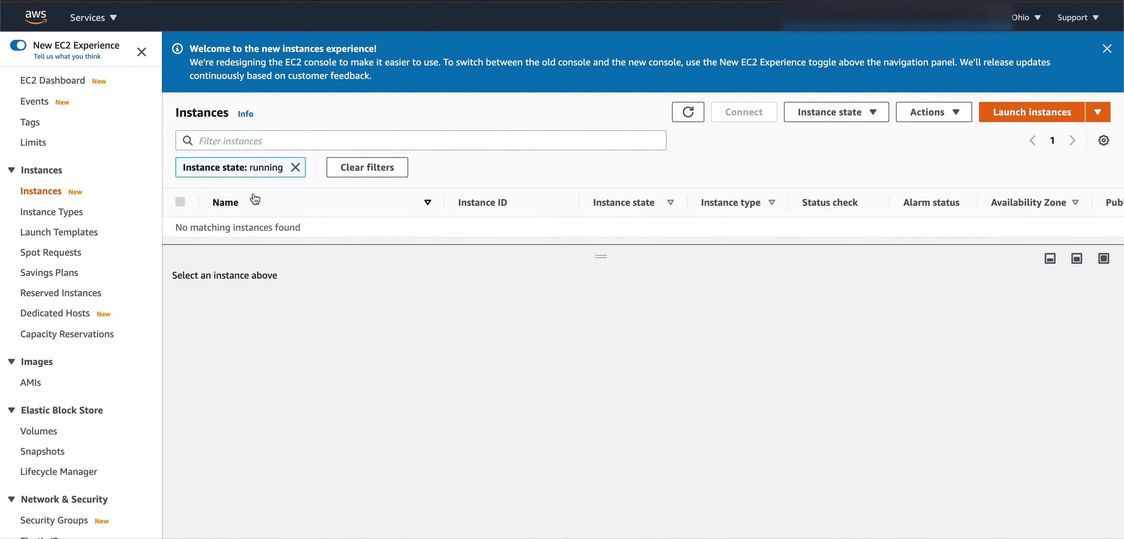
{"action": "left_click", "coordinate": [295, 167]}
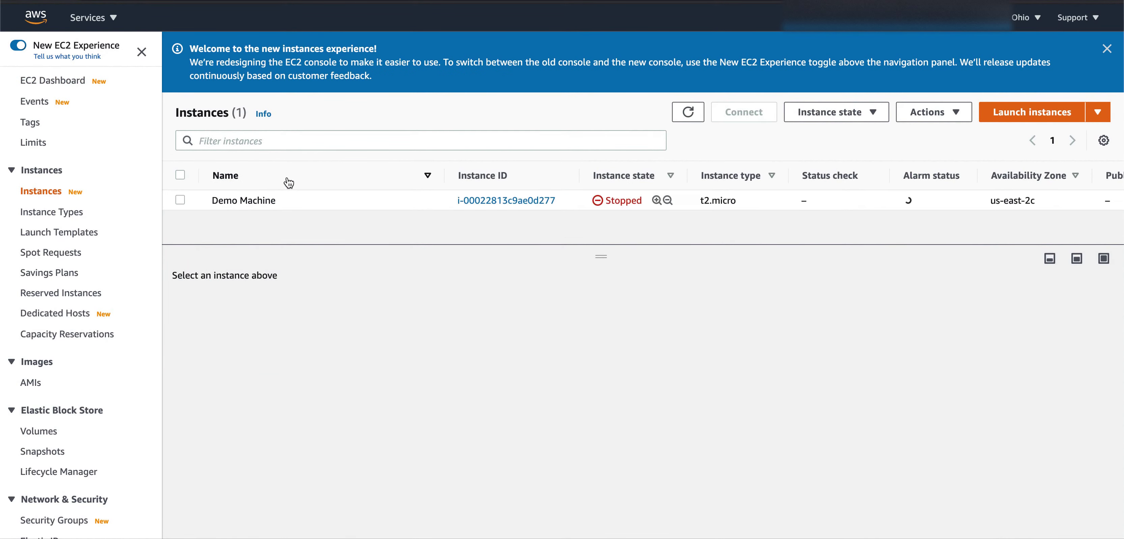
{"action": "left_click", "coordinate": [180, 200]}
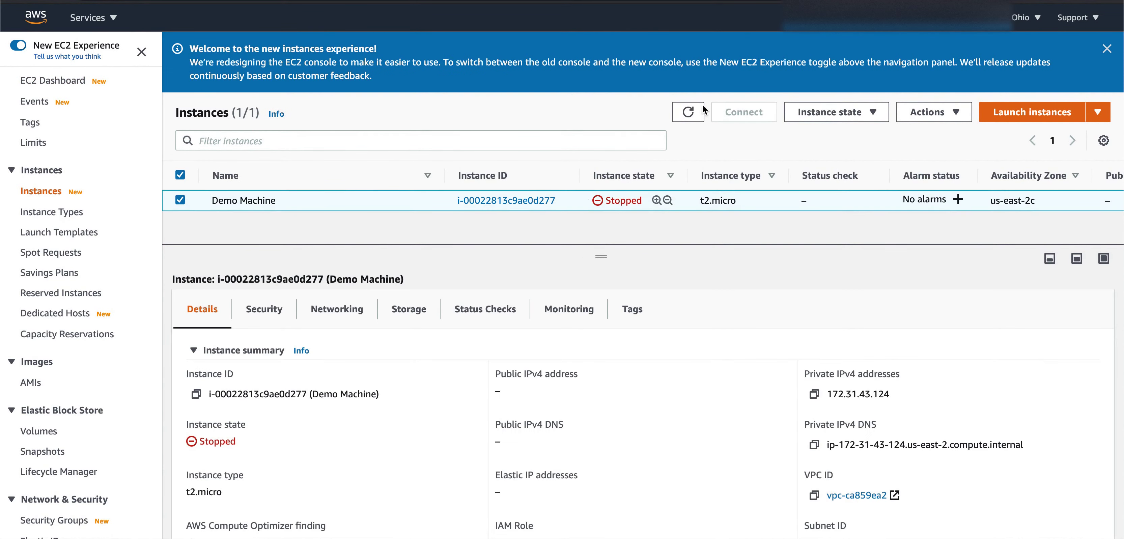
Step: Examine the available state, action and launch options for Demo Machine, and reselect it after reloading the instances list
{"action": "left_click", "coordinate": [866, 116]}
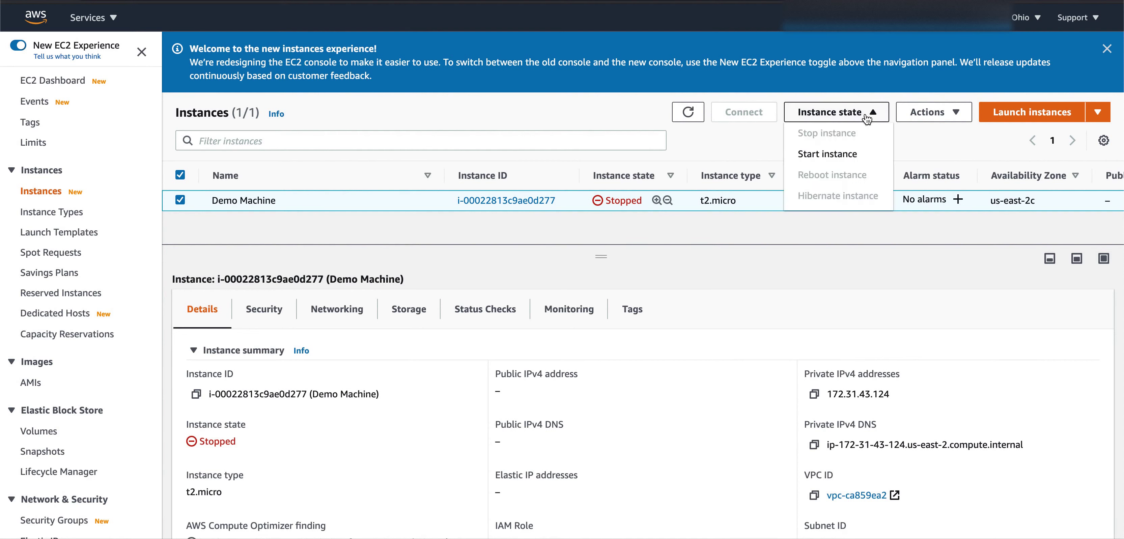
{"action": "left_click", "coordinate": [930, 116]}
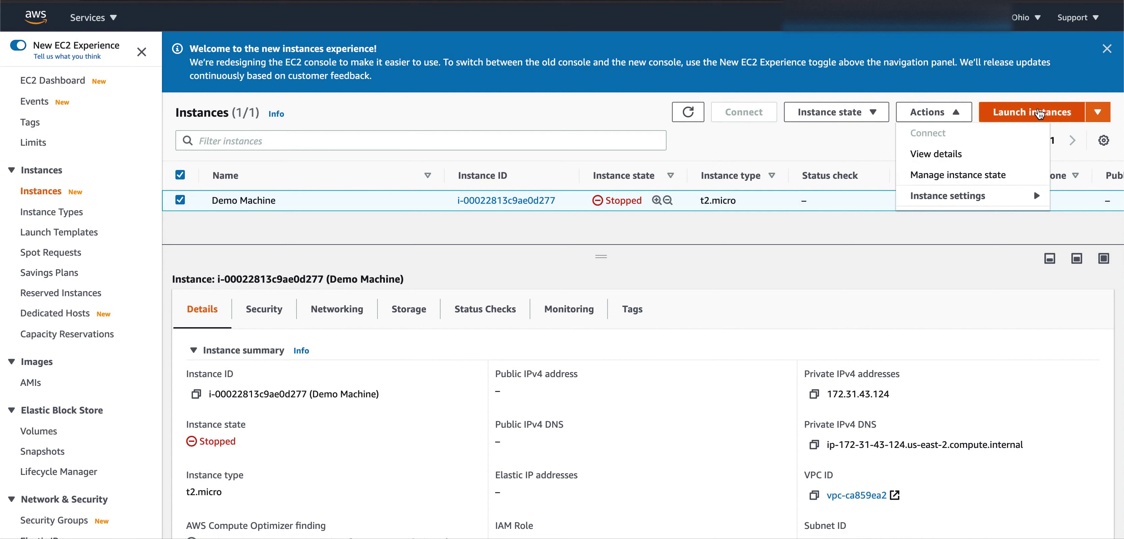
{"action": "left_click", "coordinate": [1098, 112]}
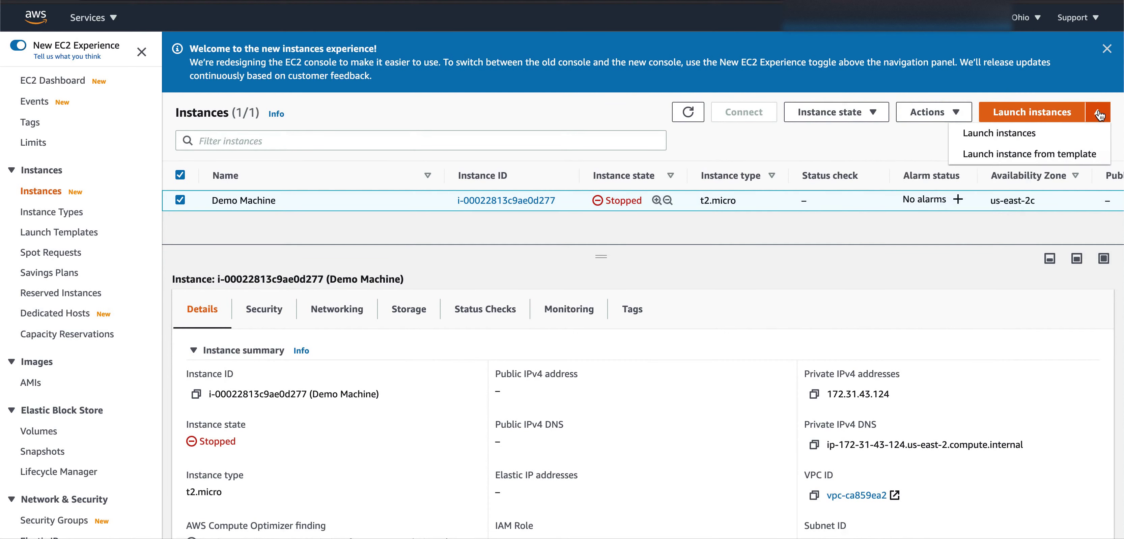
{"action": "left_click", "coordinate": [830, 144]}
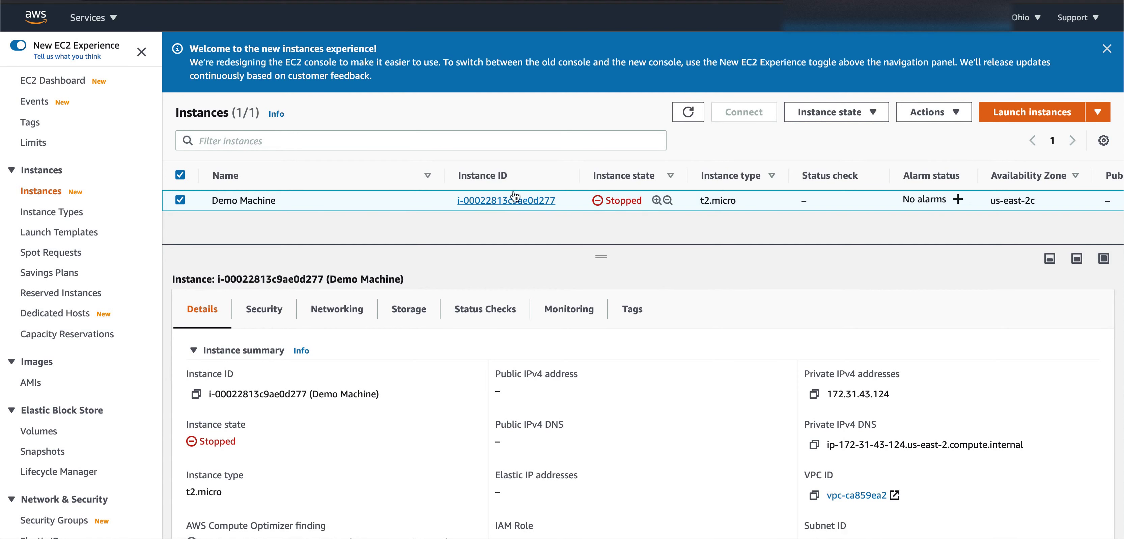
{"action": "left_click", "coordinate": [687, 112]}
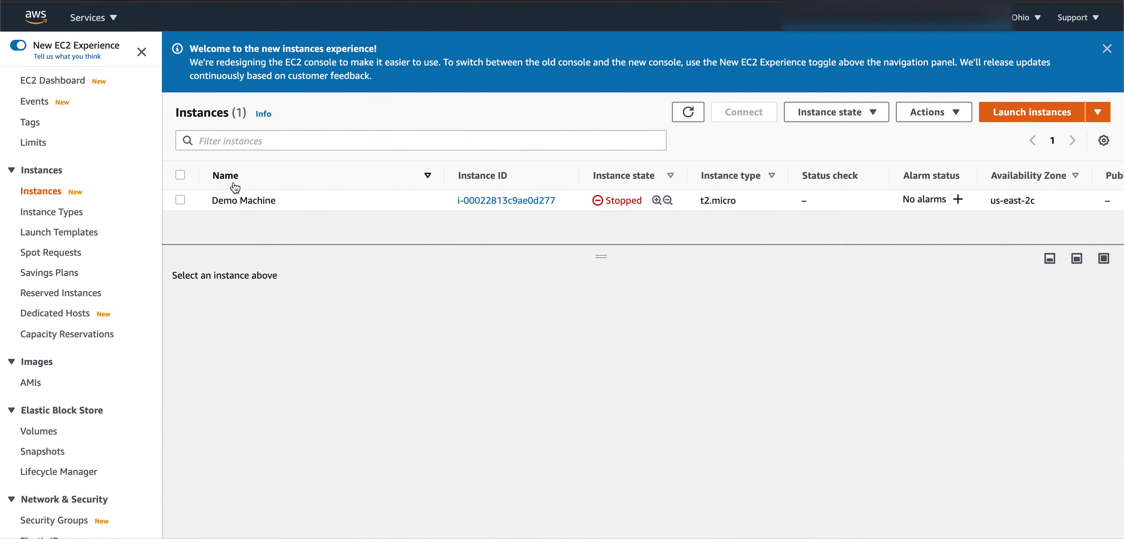
{"action": "left_click", "coordinate": [179, 200]}
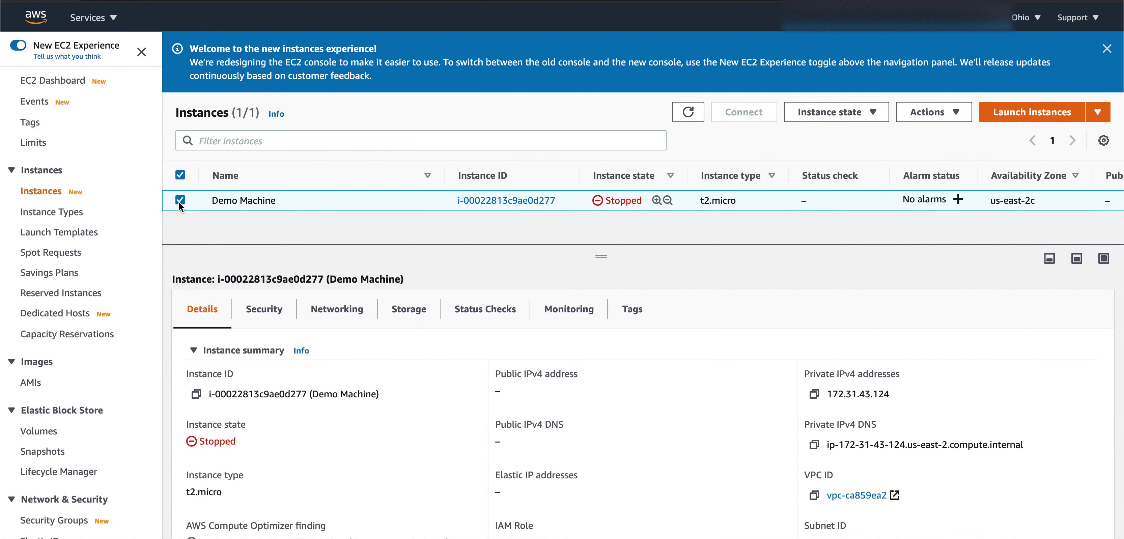
{"action": "left_click", "coordinate": [955, 113]}
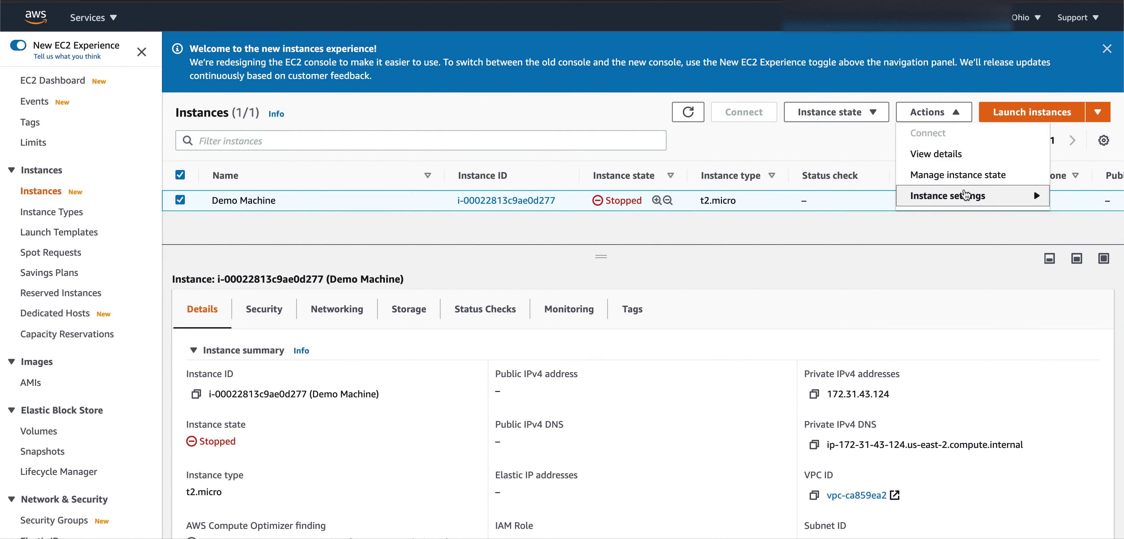
{"action": "mouse_move", "coordinate": [966, 201]}
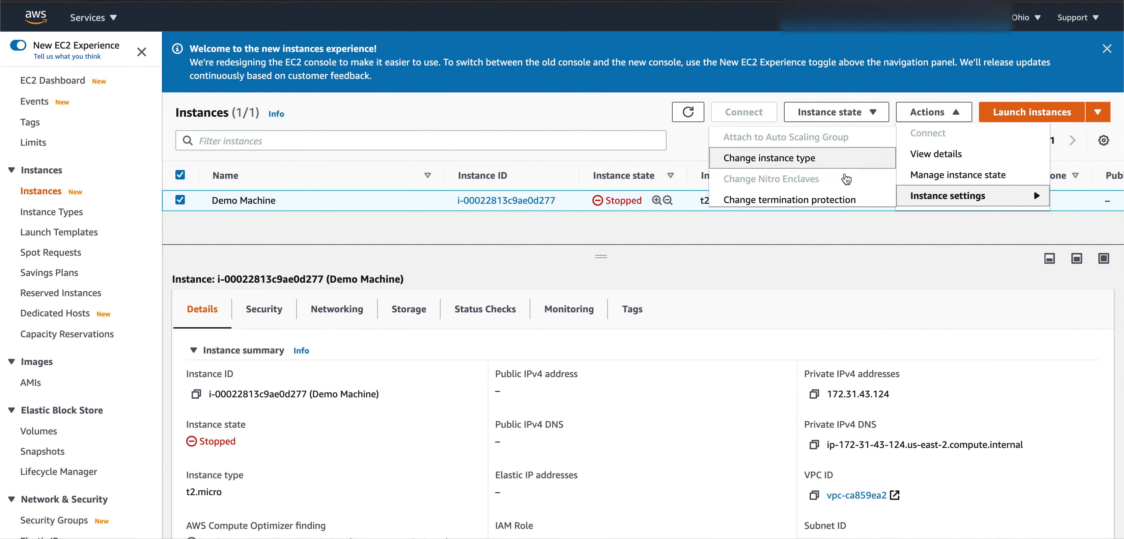
{"action": "left_click", "coordinate": [834, 200]}
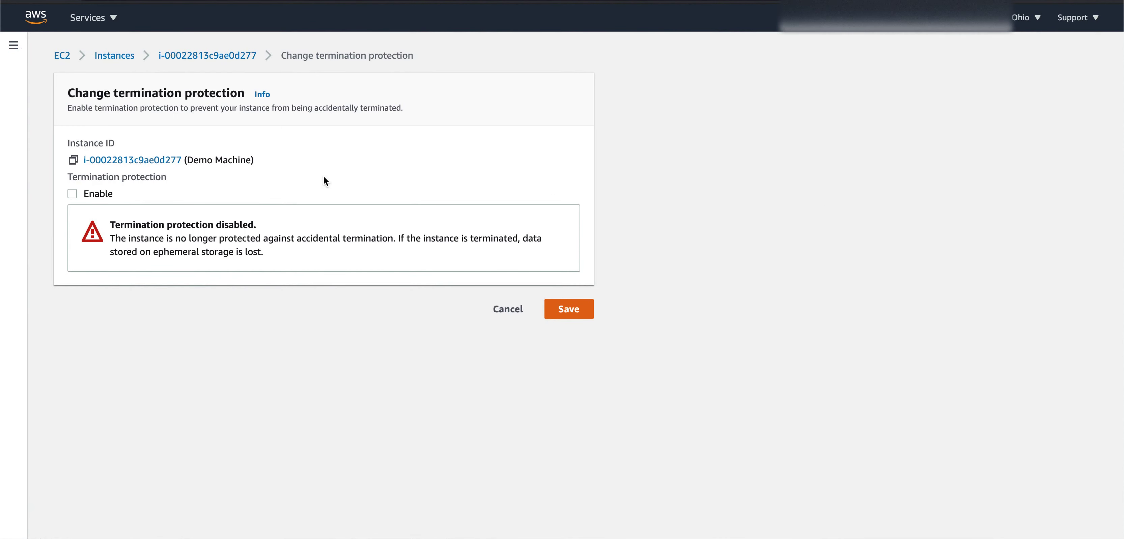
{"action": "left_click", "coordinate": [72, 193]}
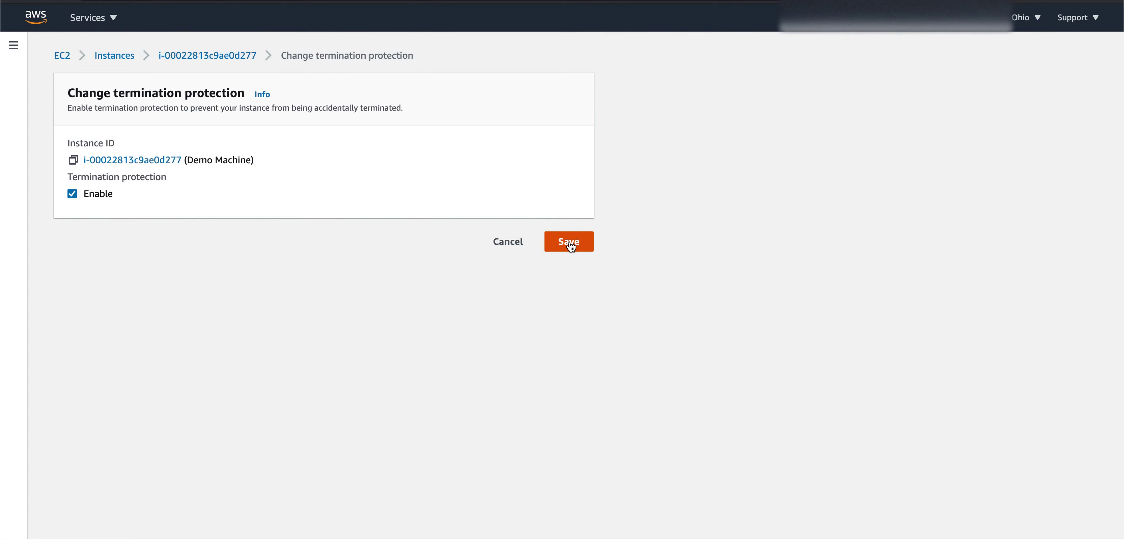
{"action": "left_click", "coordinate": [517, 242]}
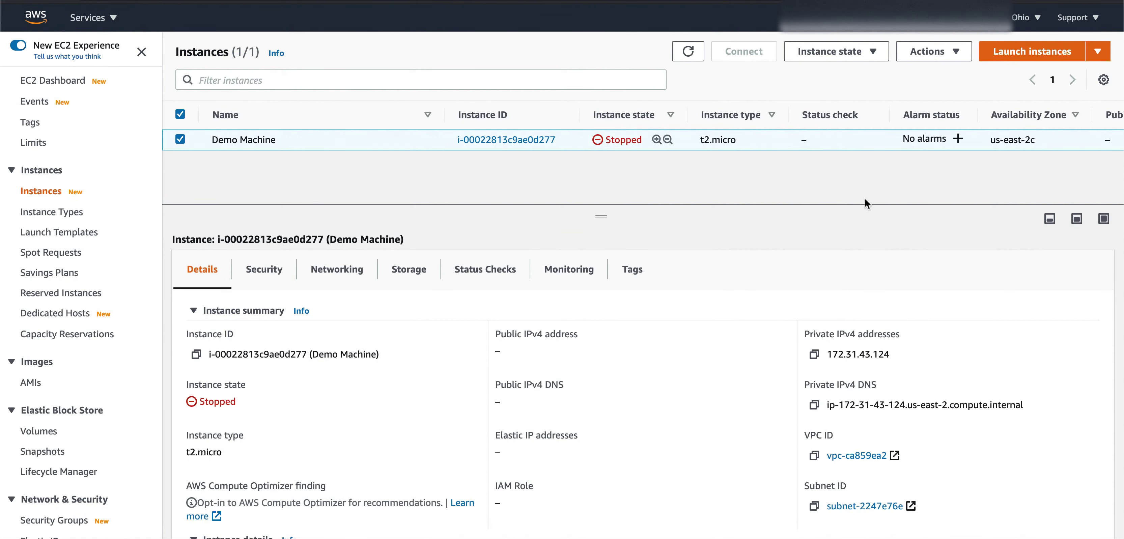
Step: Terminate the stopped Demo Machine instance and reload the instances page
{"action": "left_click", "coordinate": [872, 56]}
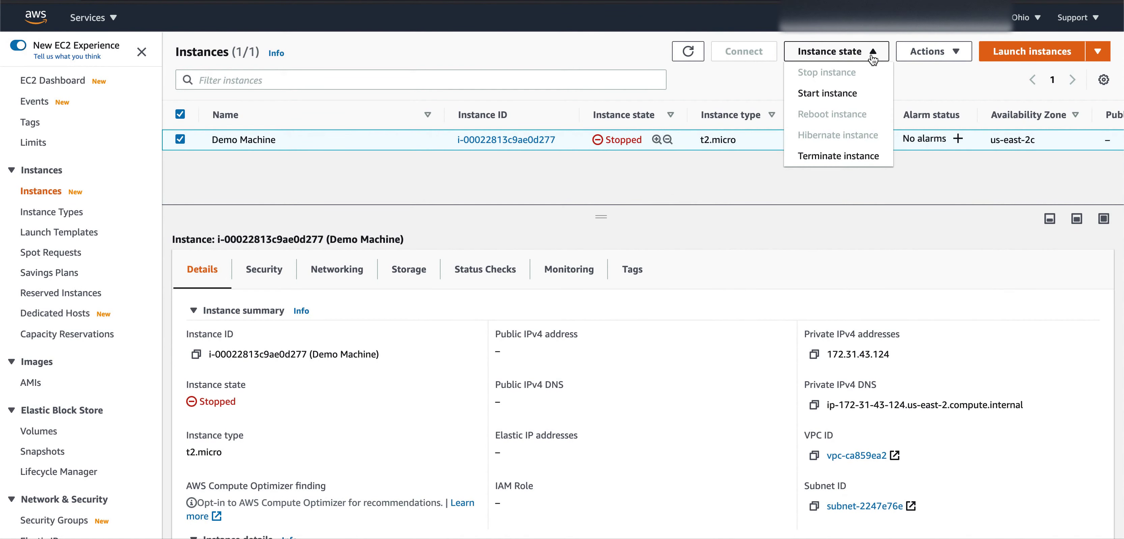
{"action": "left_click", "coordinate": [841, 157]}
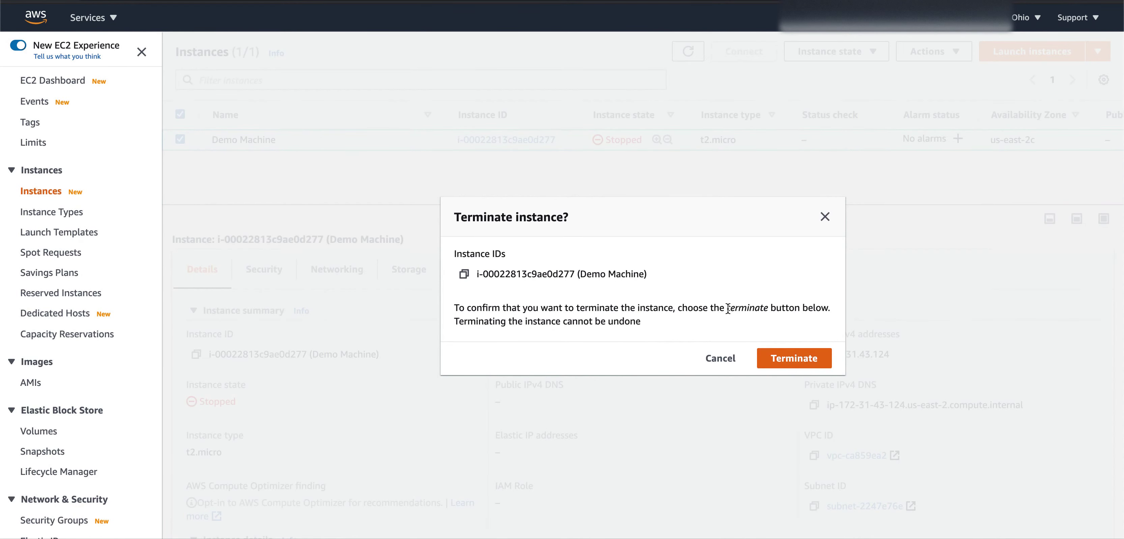
{"action": "left_click", "coordinate": [783, 357]}
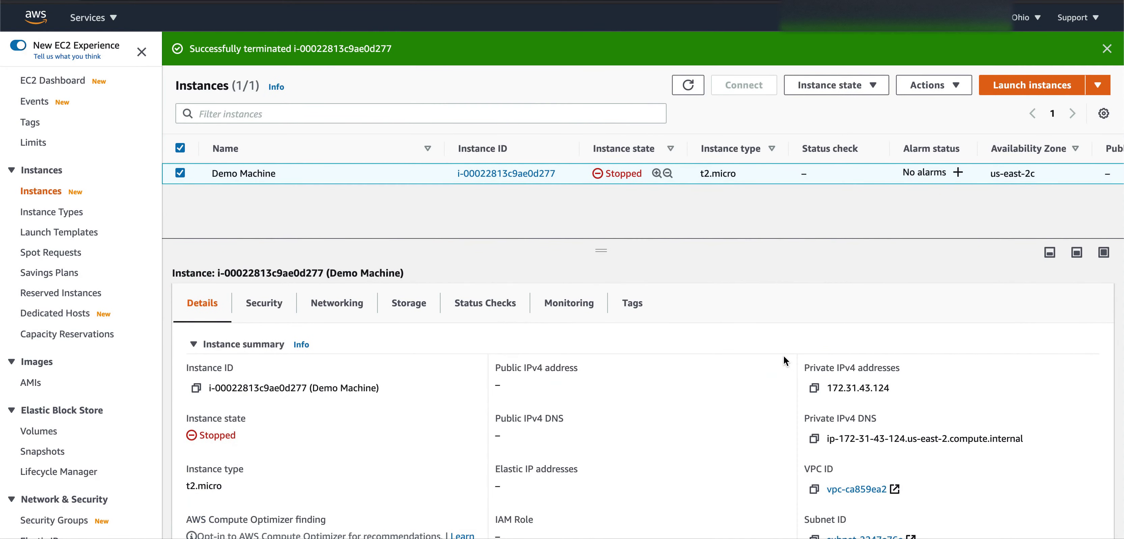
{"action": "left_click_drag", "start_coordinate": [401, 48], "coordinate": [195, 49]}
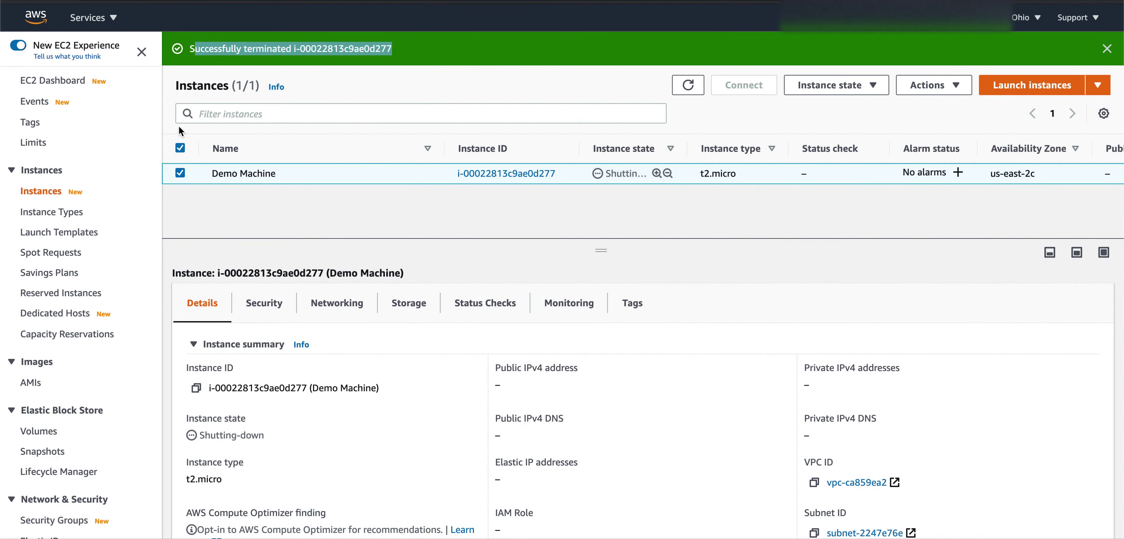
{"action": "key", "text": "super+r"}
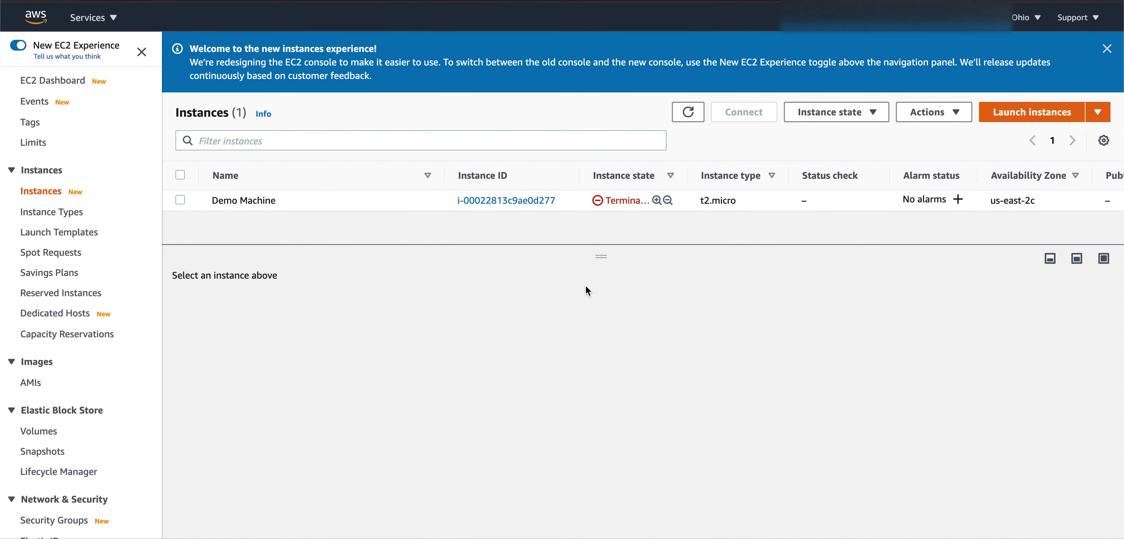
{"action": "key", "text": "super+Tab"}
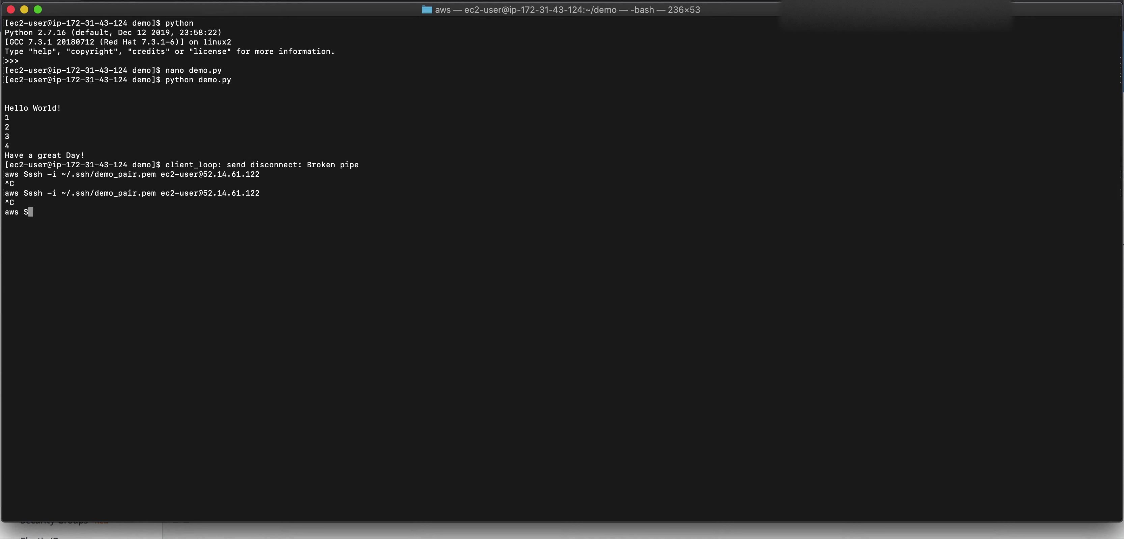
{"action": "key", "text": "Return"}
{"action": "key", "text": "ctrl+c"}
Step: Ping 52.14.61.122, stop the ping after a few requests, and switch back to the AWS console
{"action": "type", "text": "ping"}
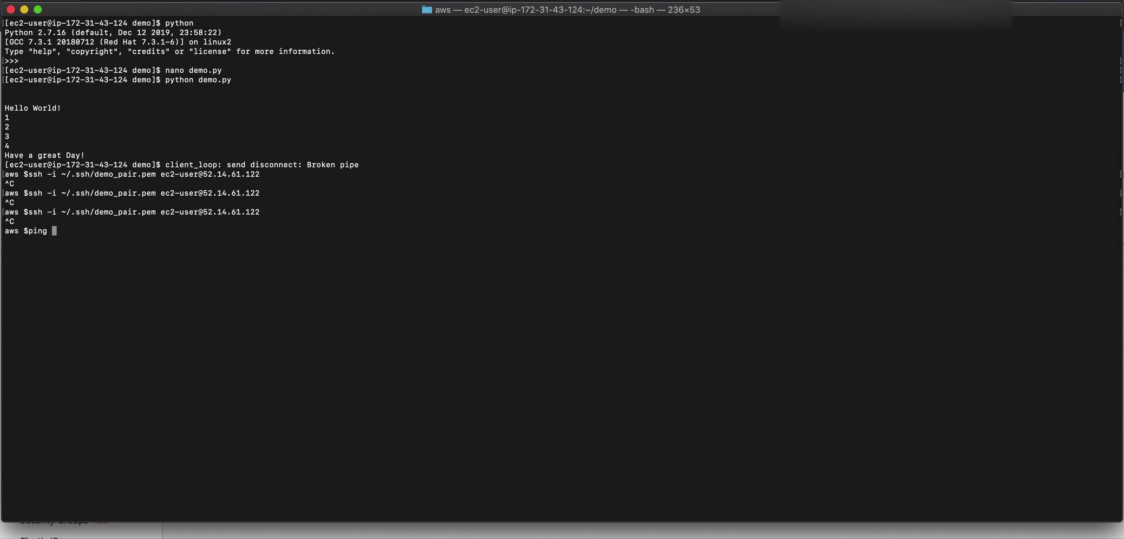
{"action": "left_click_drag", "start_coordinate": [261, 212], "coordinate": [199, 212]}
{"action": "key", "text": "super+c"}
{"action": "key", "text": "super+v"}
{"action": "key", "text": "Return"}
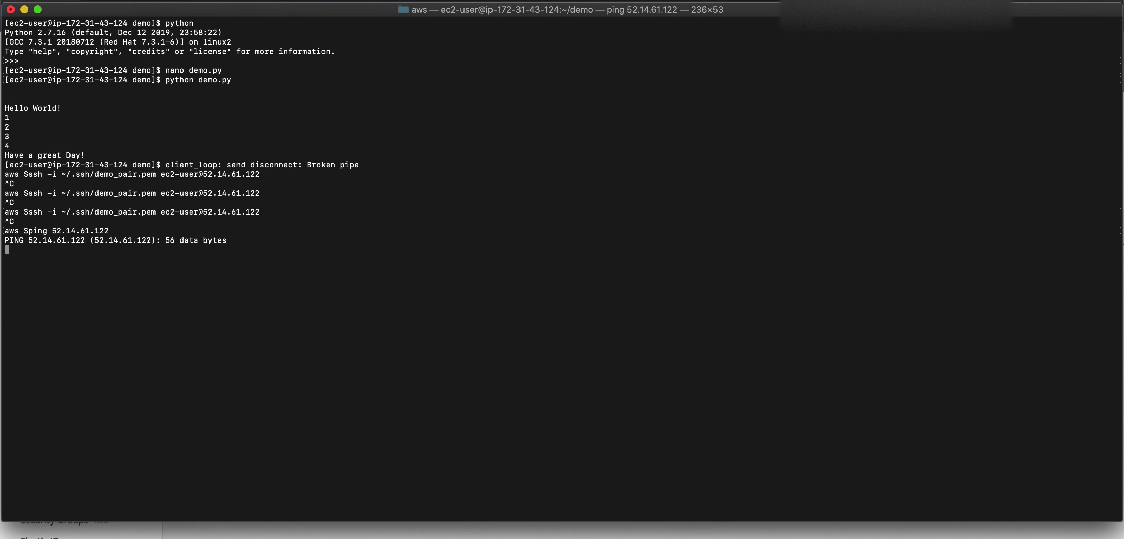
{"action": "left_click_drag", "start_coordinate": [148, 252], "coordinate": [17, 253]}
{"action": "key", "text": "ctrl+c"}
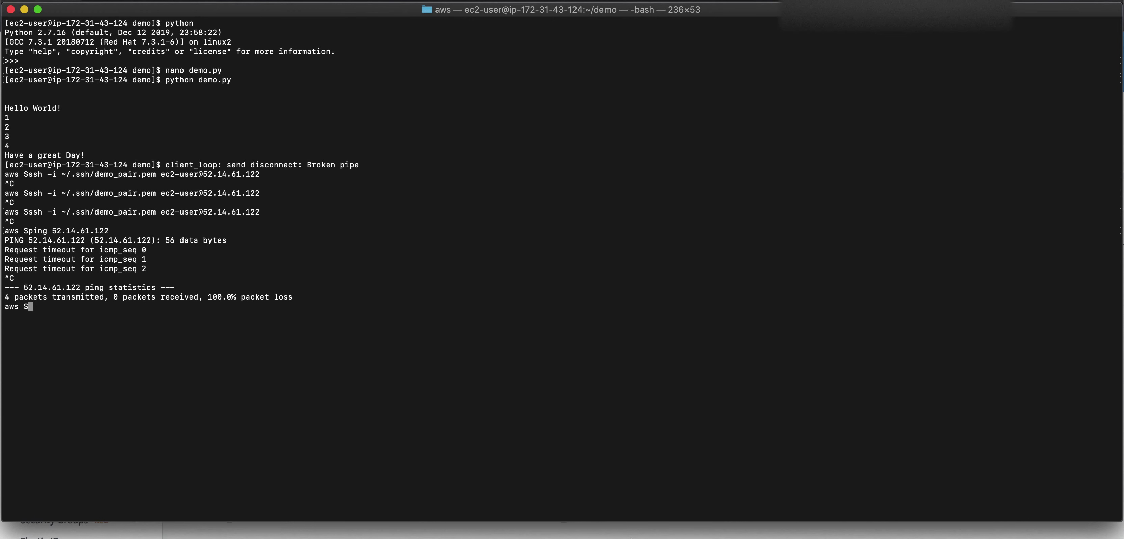
{"action": "key", "text": "super+Tab"}
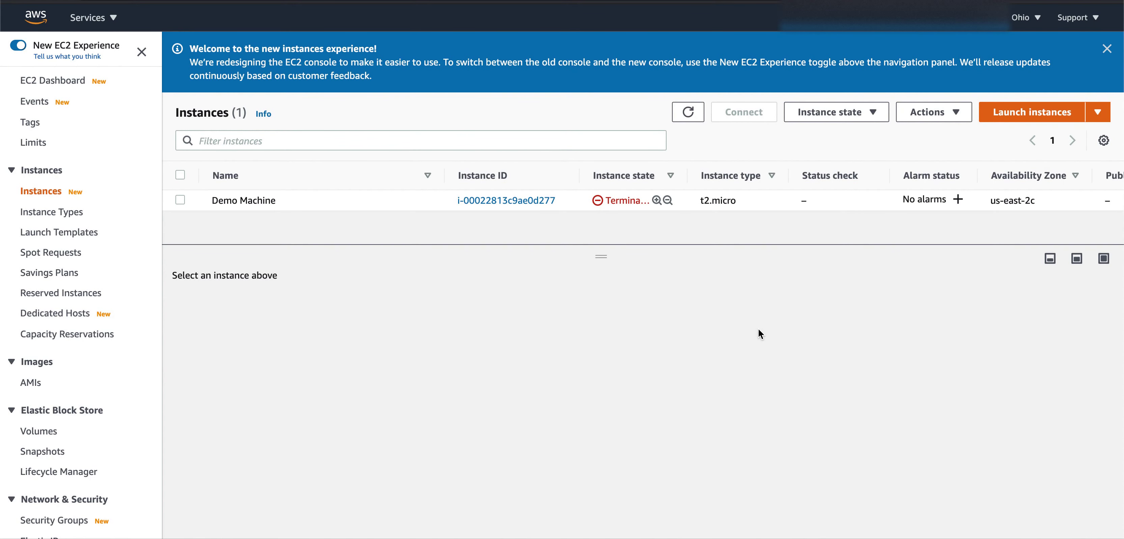